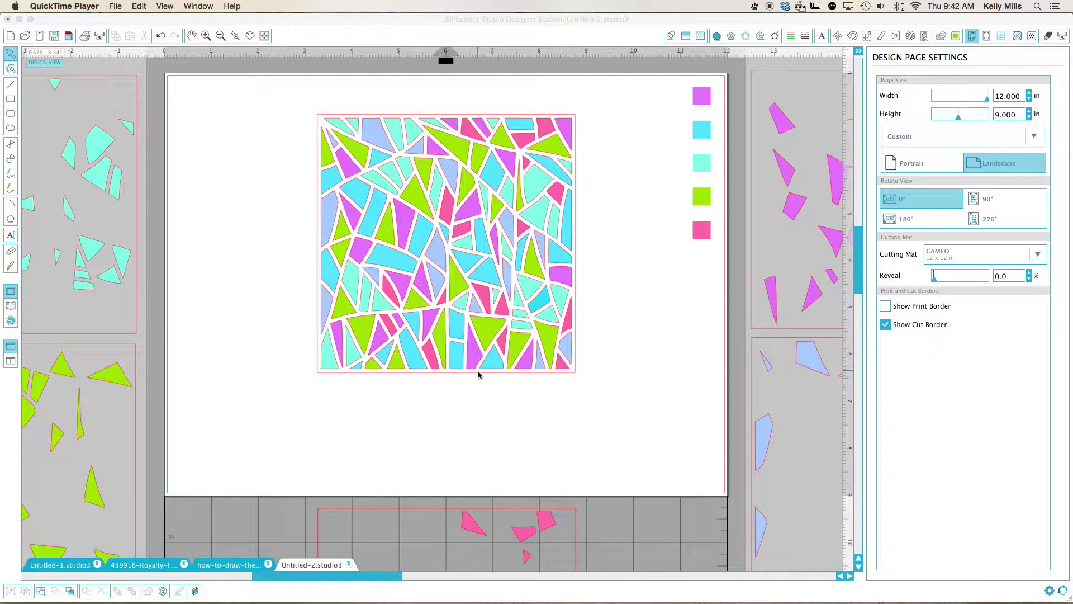
- Download the $0.99 Geometric design from its Design Store page, then return to Design View
click(12, 310)
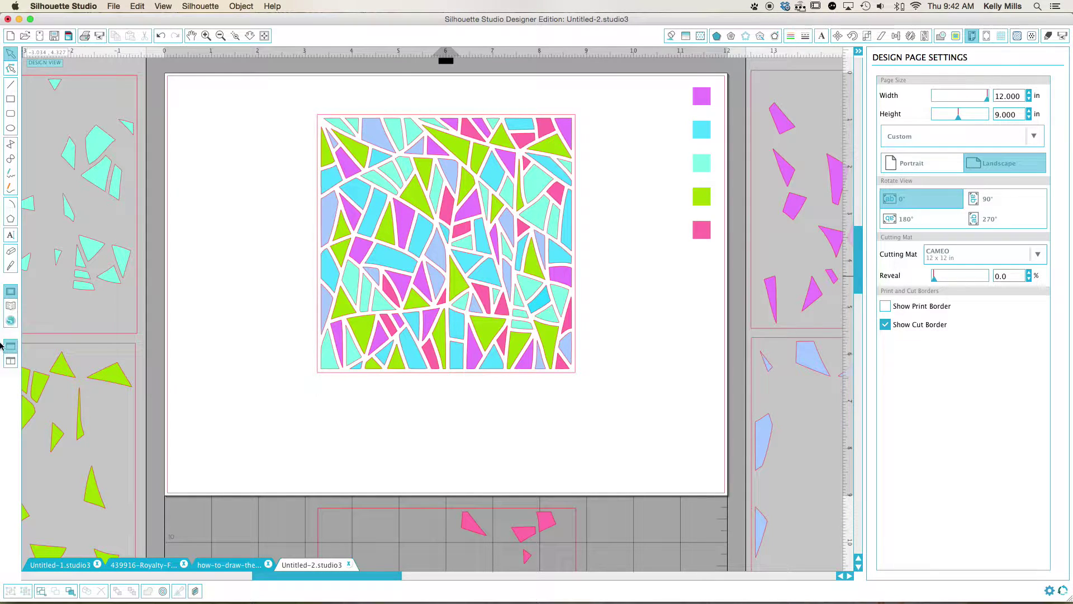
click(10, 322)
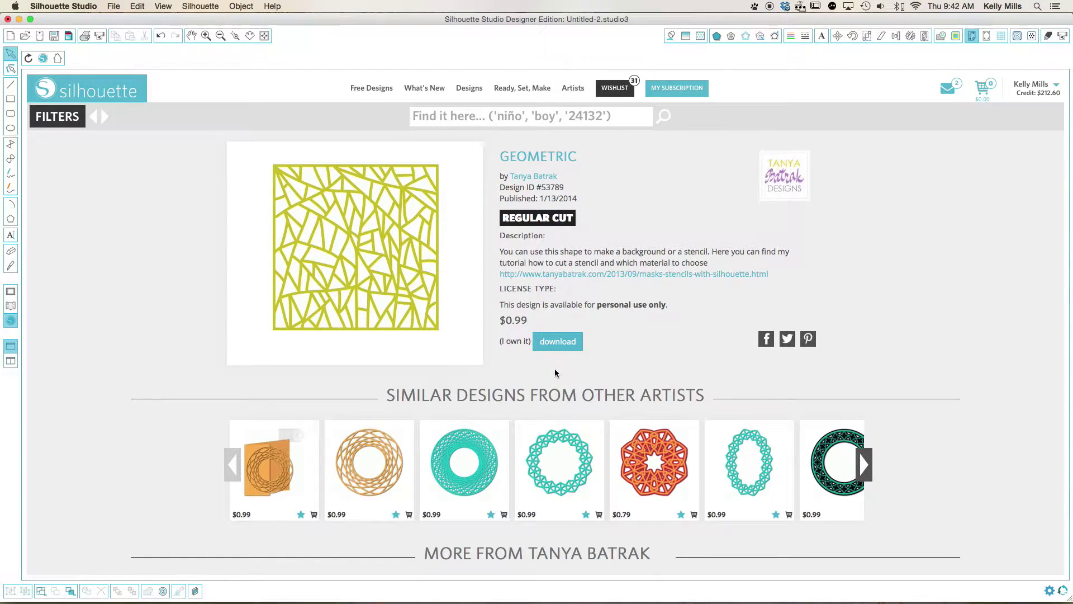
click(540, 338)
click(10, 291)
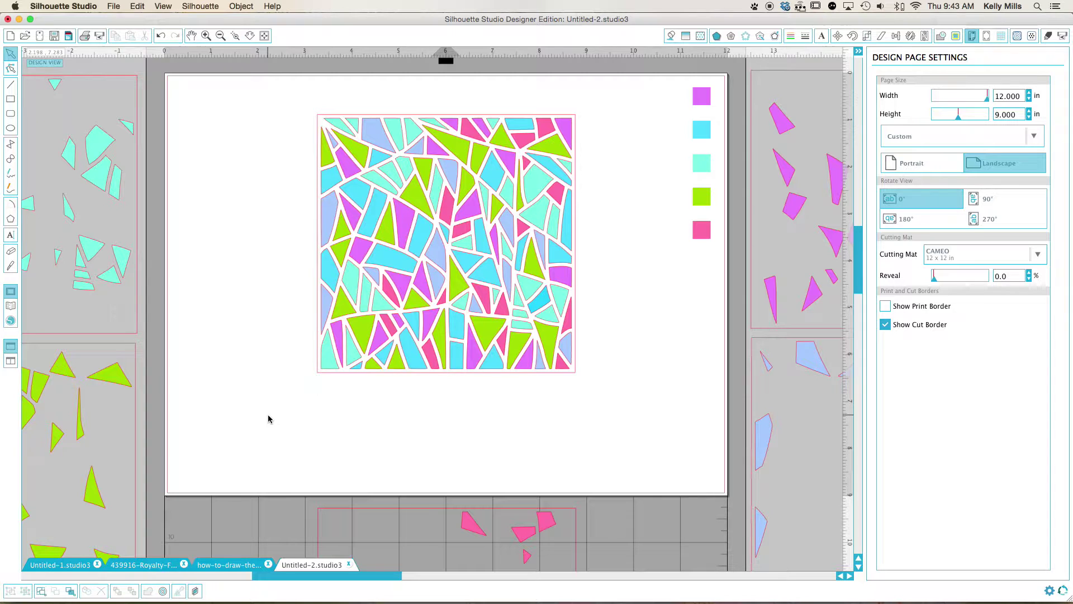
- Place the Geometric line design from the Library, shrink it proportionally and move it left of the mosaic
click(10, 306)
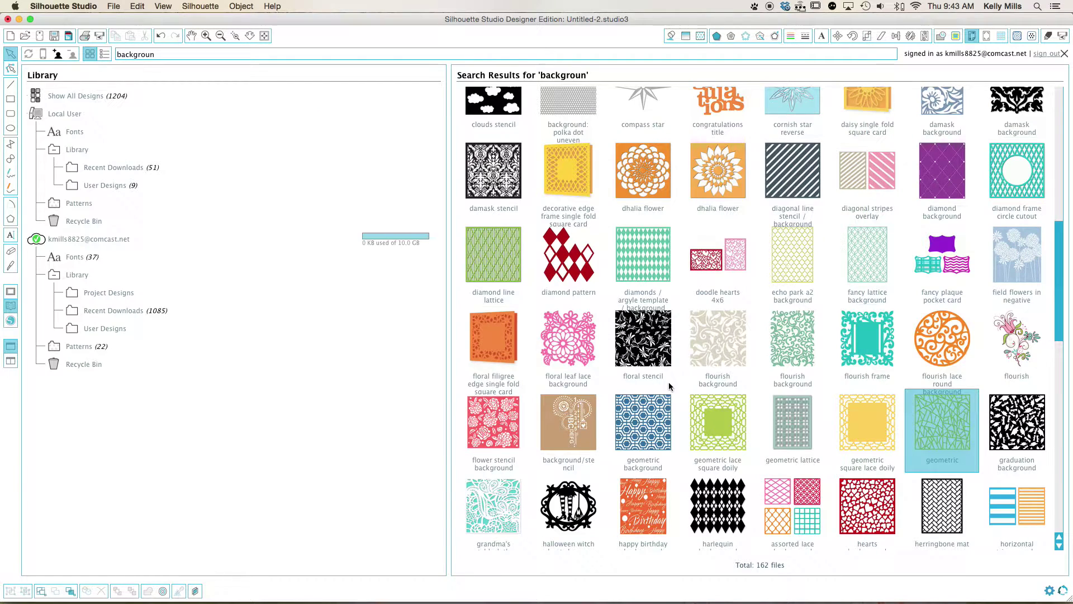
double_click(945, 426)
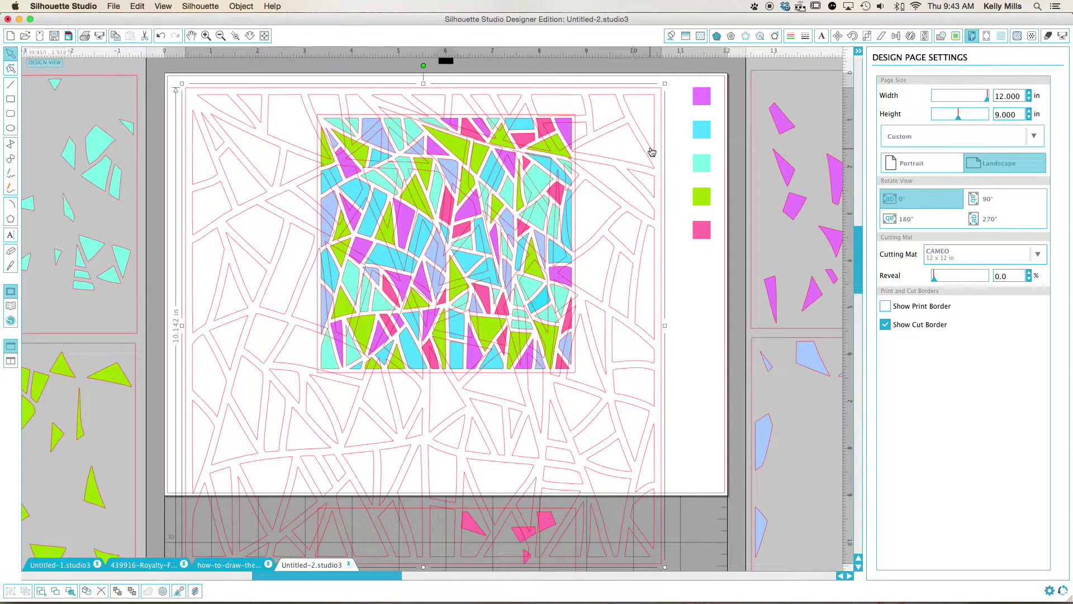
drag(665, 83, 297, 314)
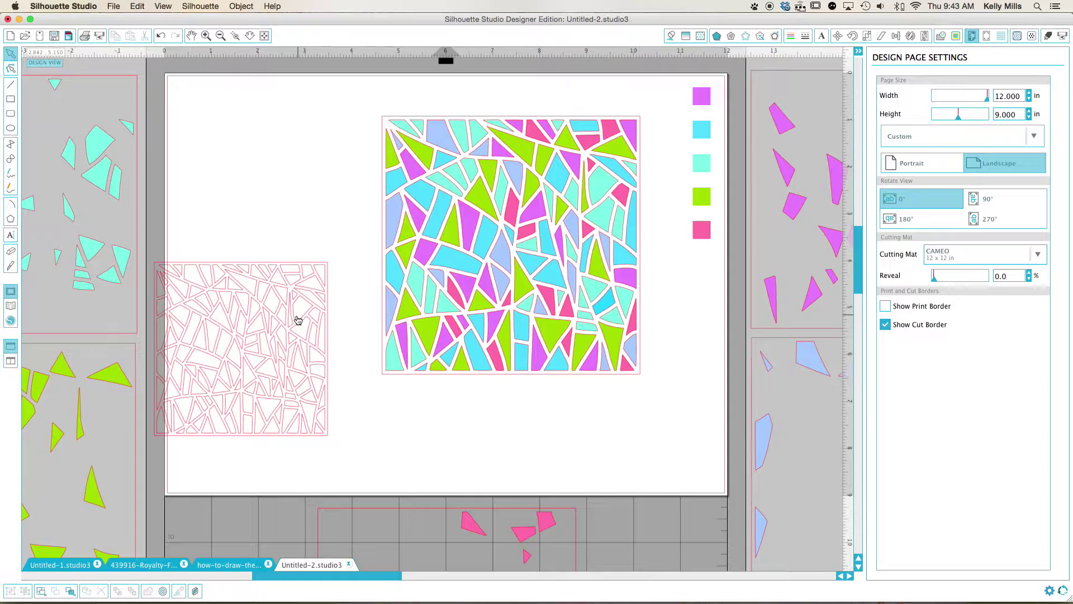
drag(306, 294, 329, 212)
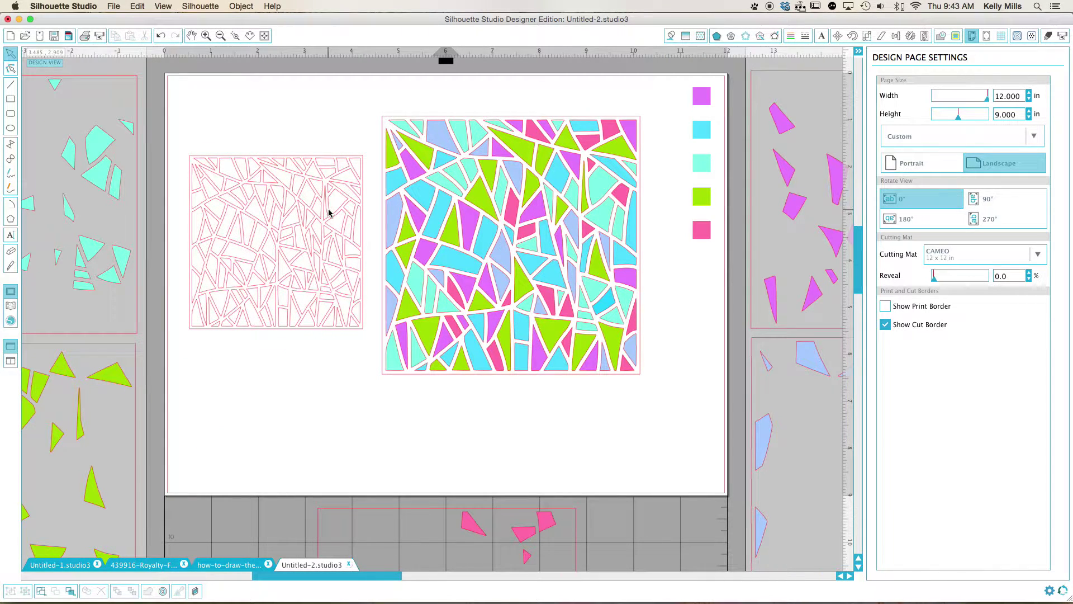
- Release the compound path of the pink Geometric outline design
click(328, 213)
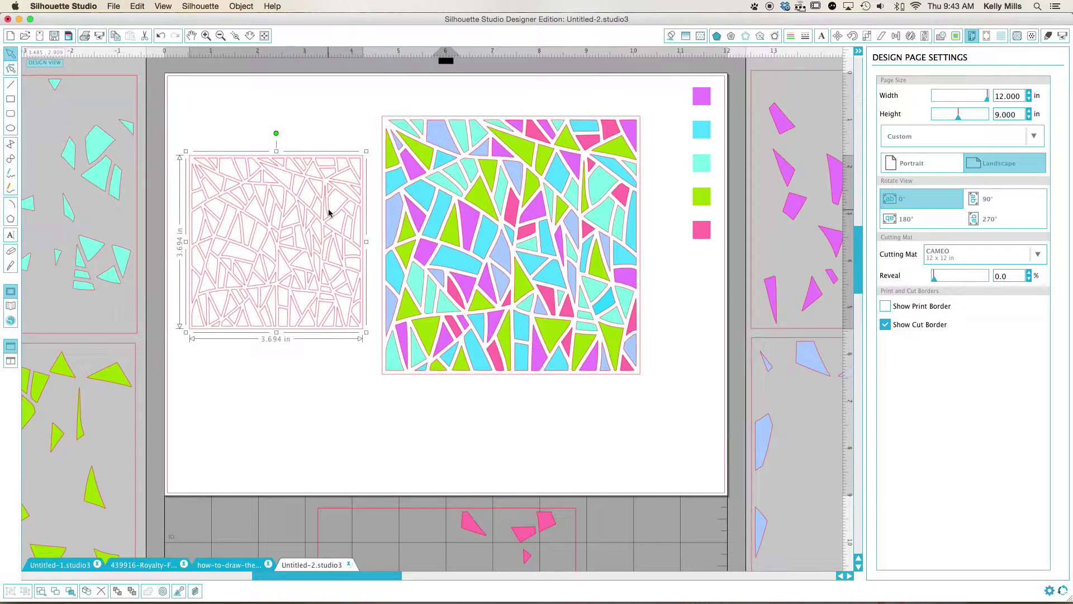
right_click(329, 212)
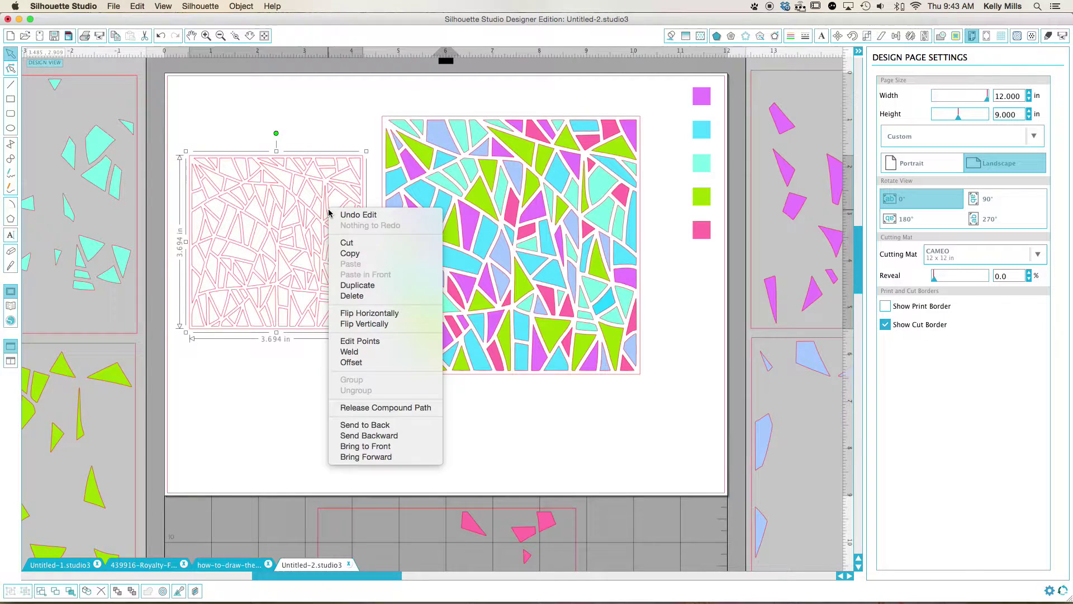
click(350, 410)
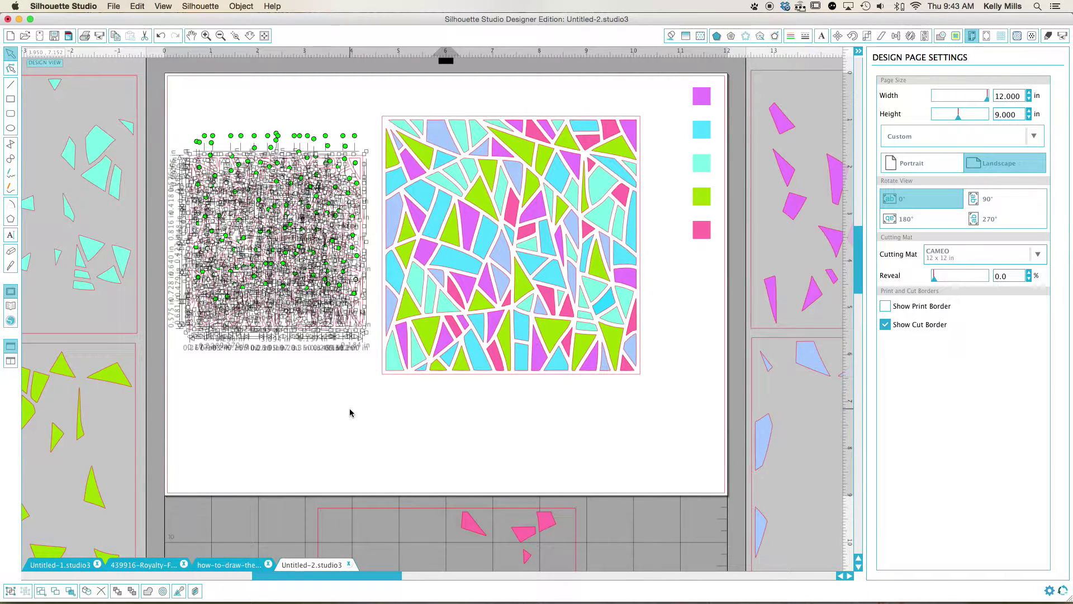
click(350, 411)
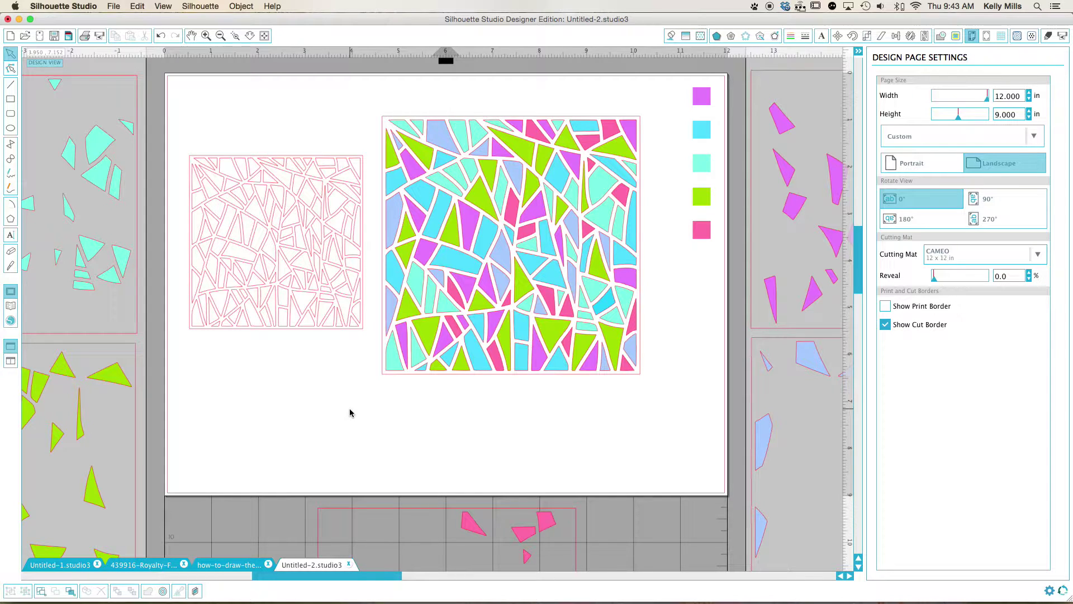
- Marquee-select every piece of the pink outline design and delete them
click(327, 333)
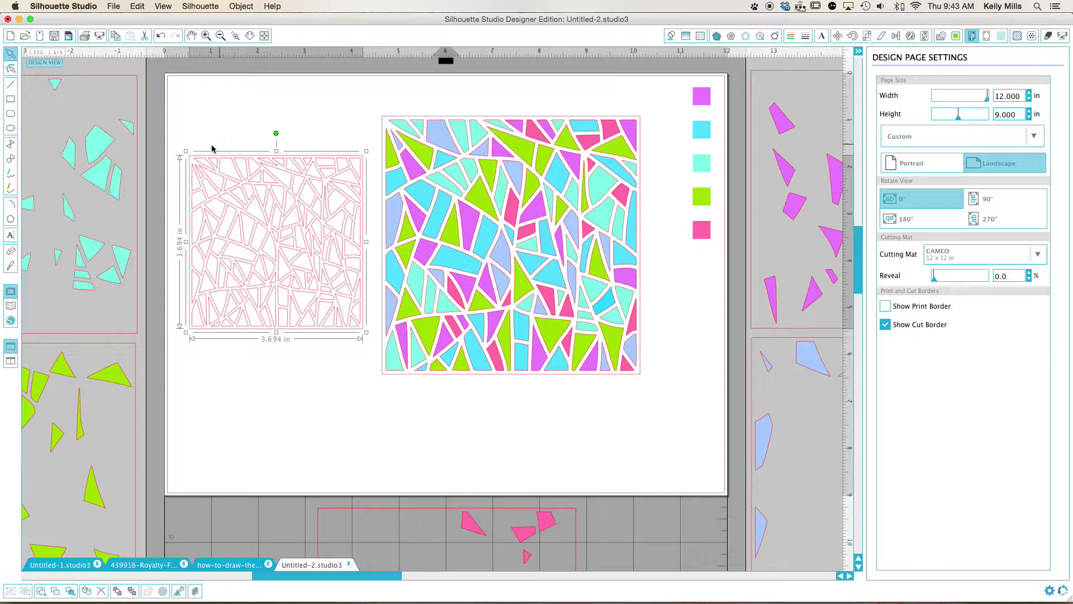
click(300, 346)
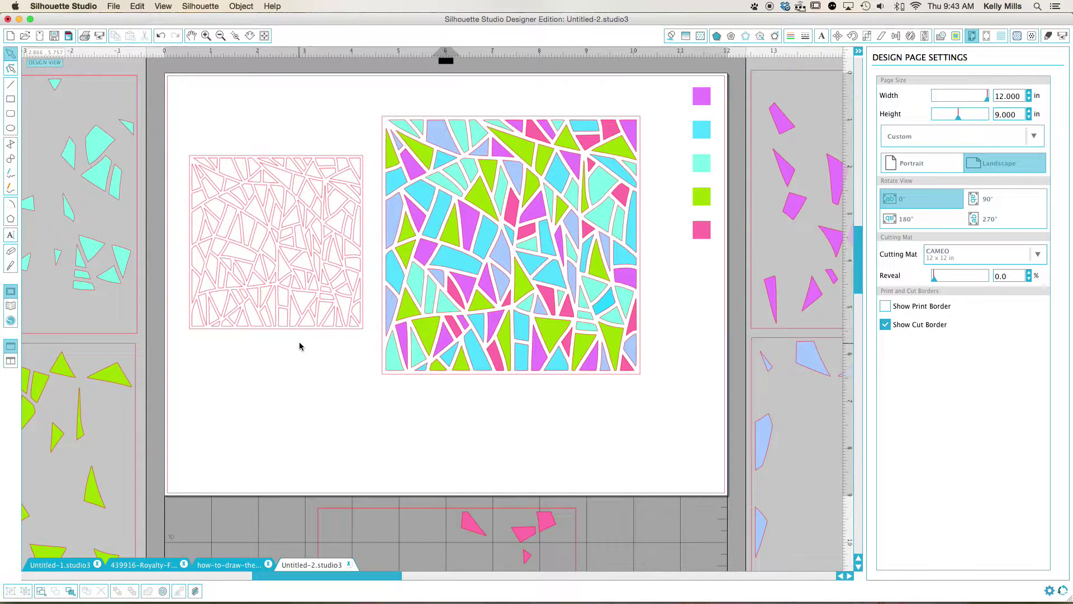
click(301, 332)
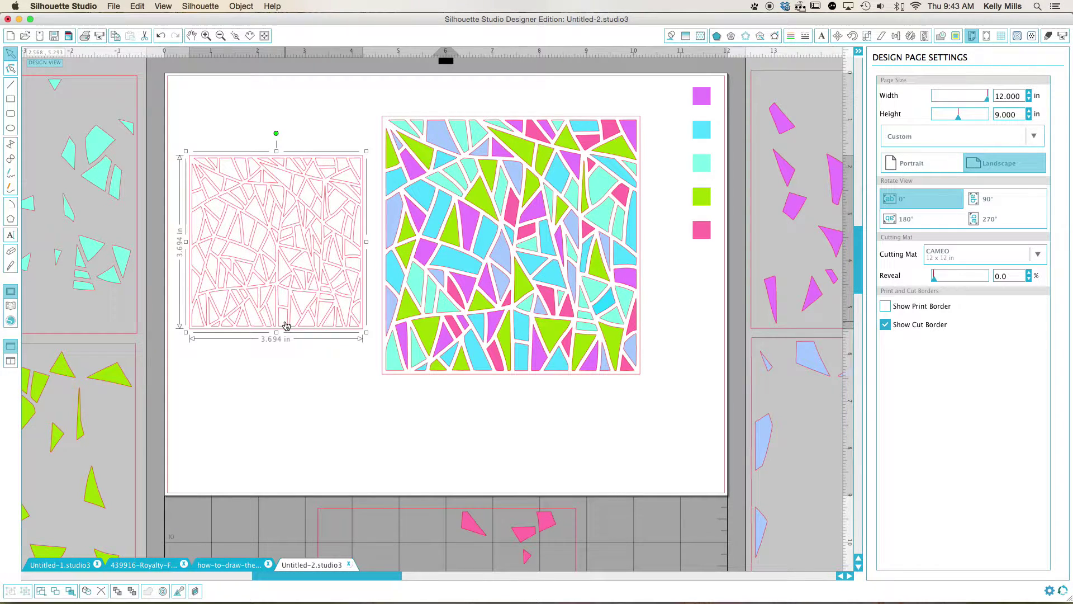
click(403, 377)
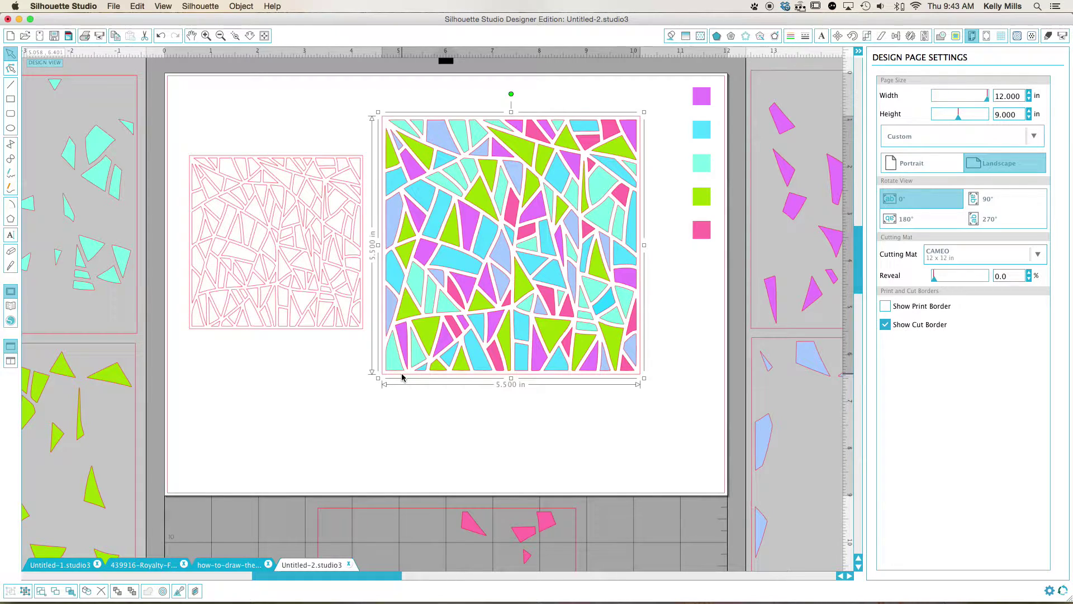
click(305, 228)
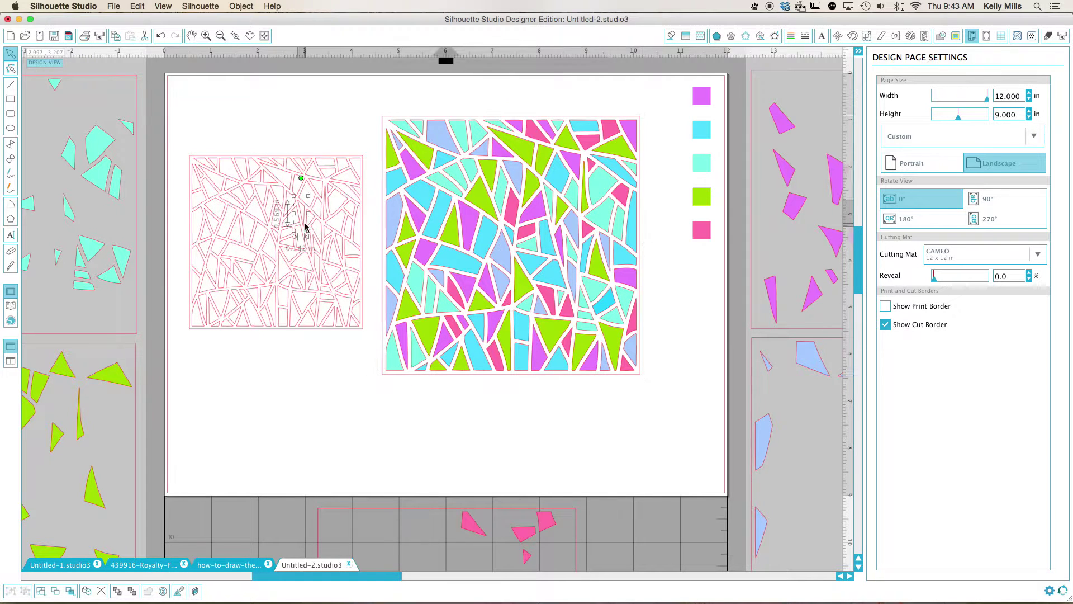
drag(185, 137, 373, 355)
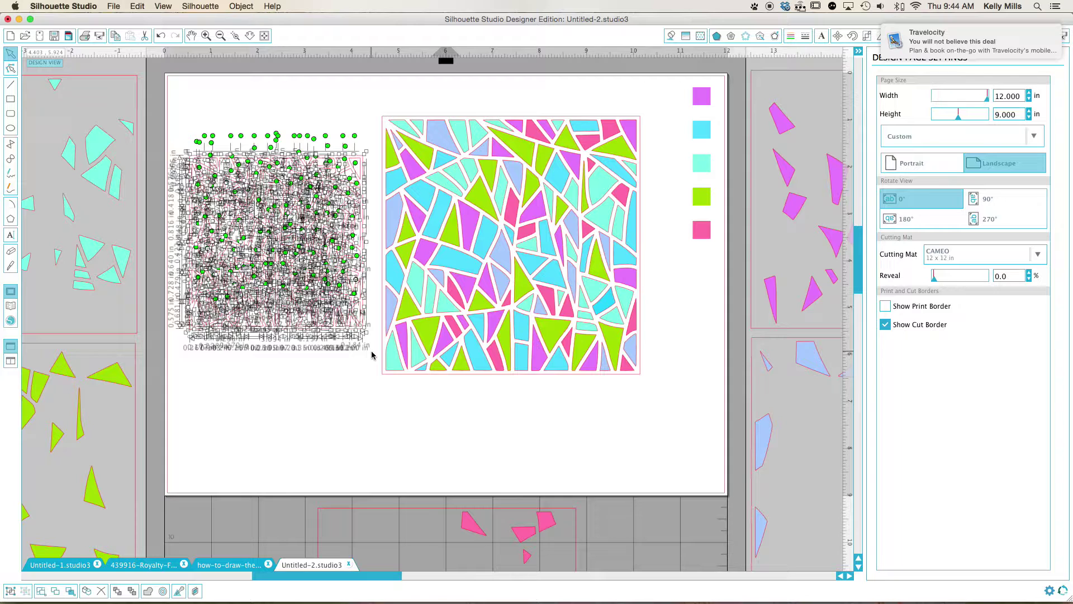
key(Delete)
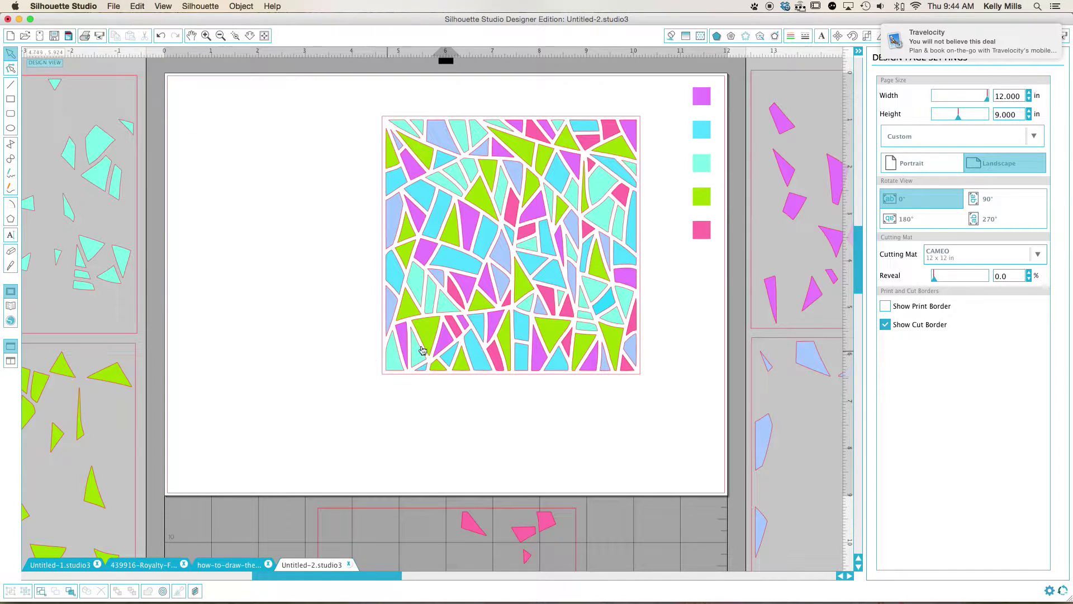
drag(443, 351, 376, 351)
click(376, 350)
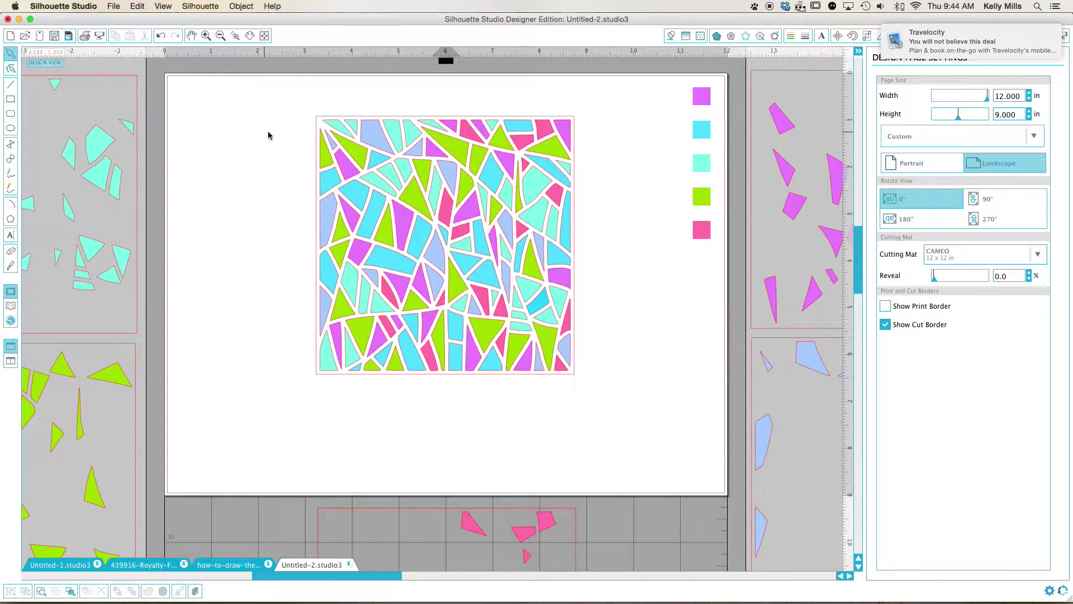
click(320, 119)
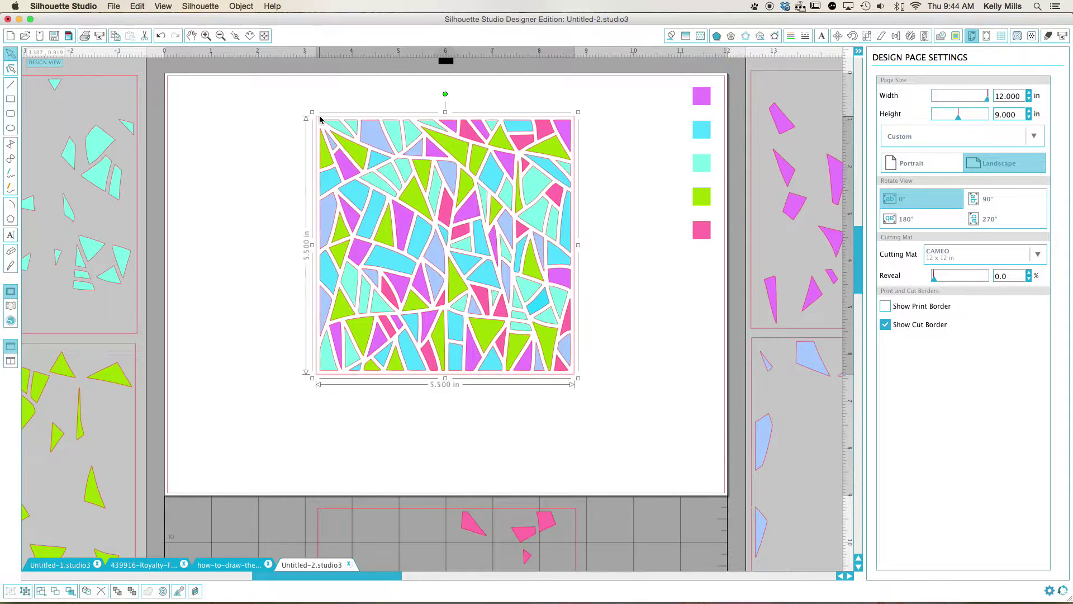
right_click(505, 252)
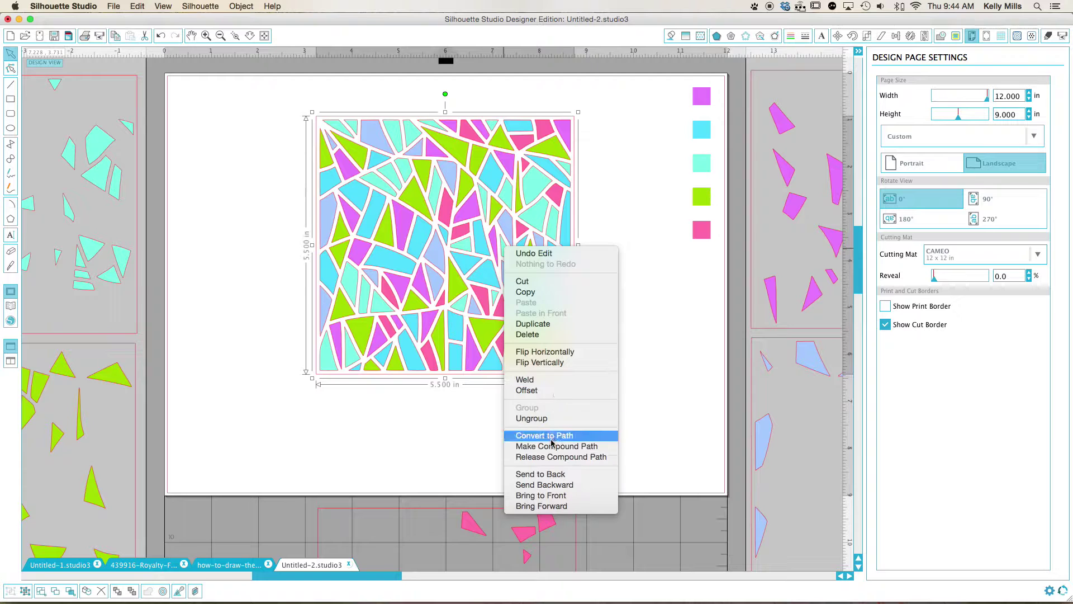
click(552, 457)
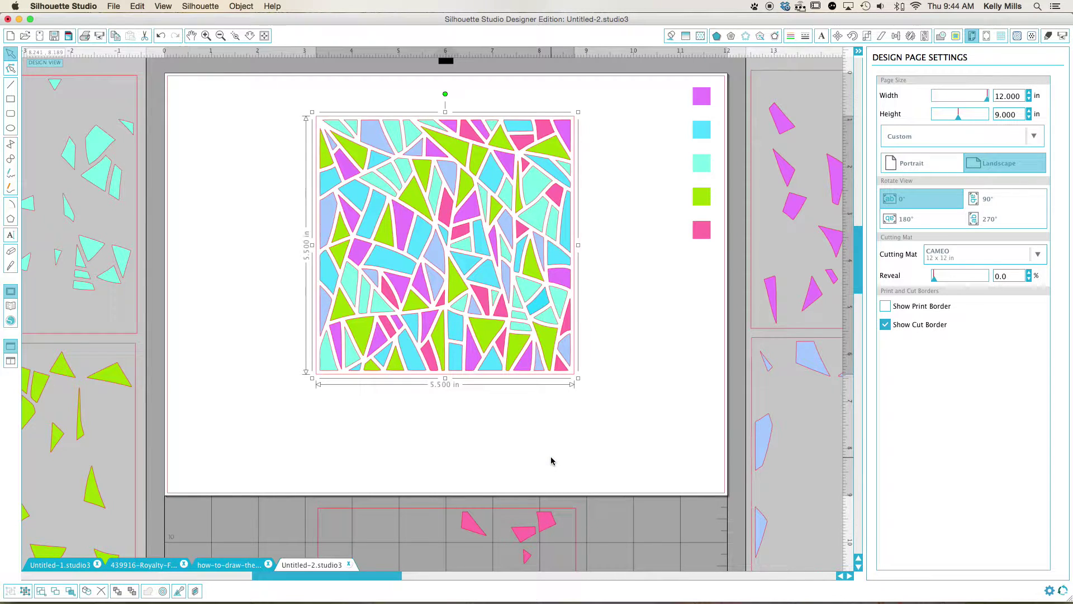
right_click(492, 306)
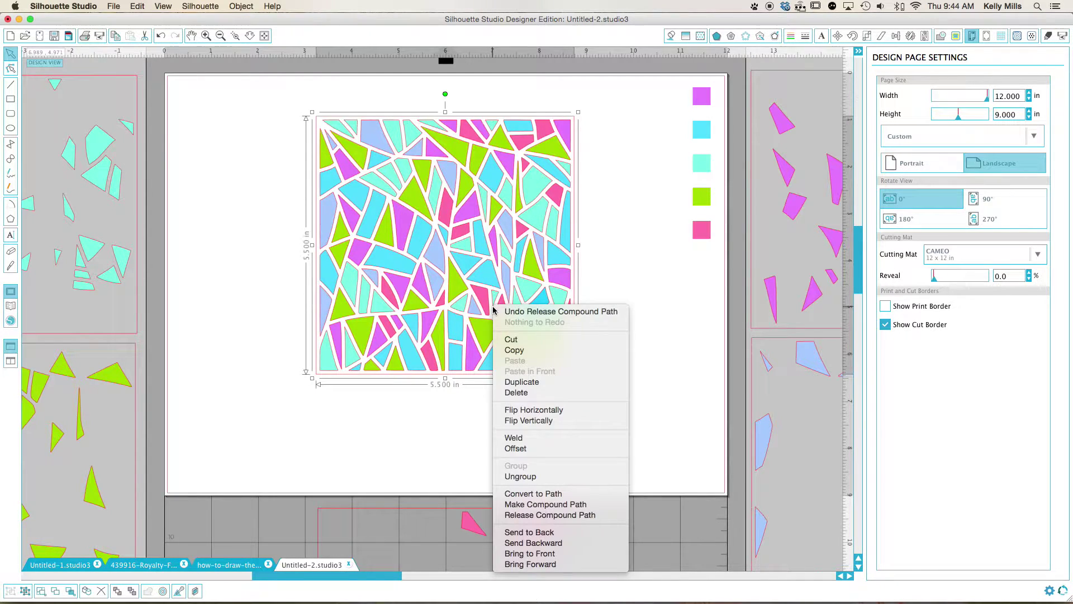
click(513, 478)
click(488, 448)
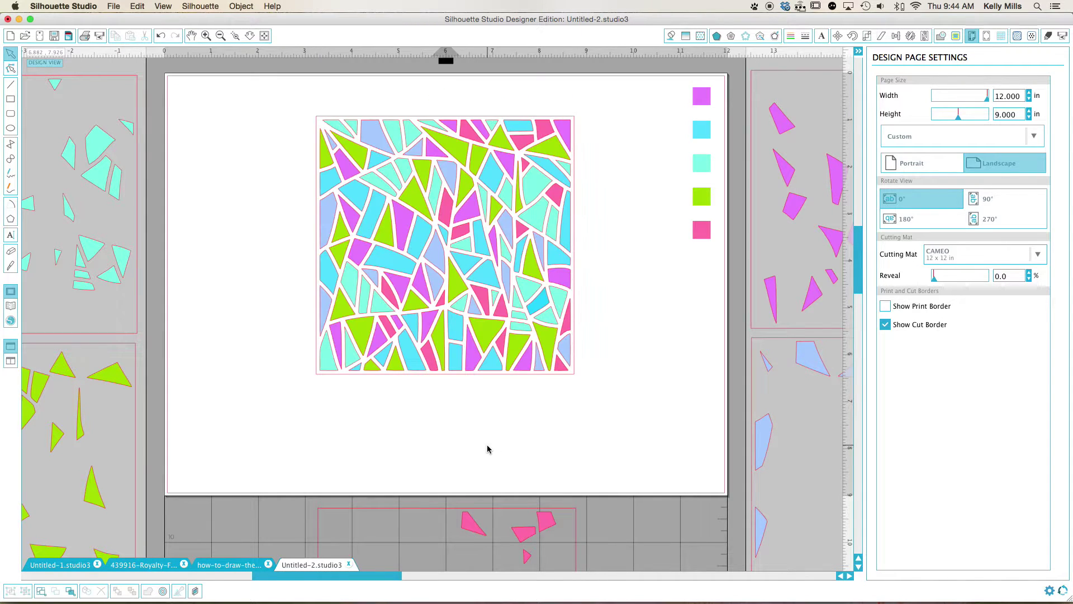
click(487, 343)
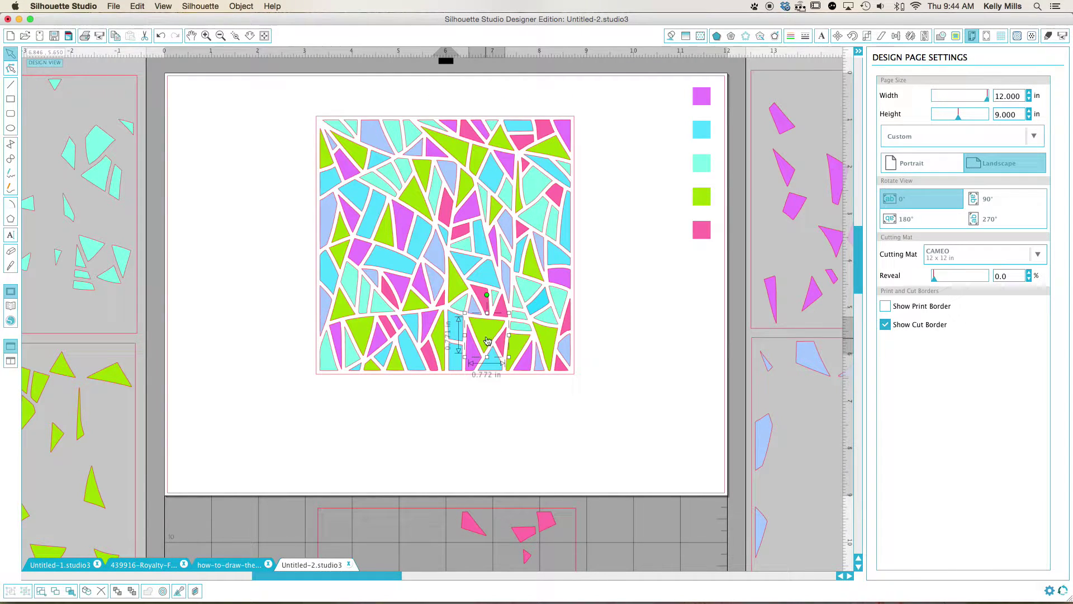
click(456, 277)
click(627, 243)
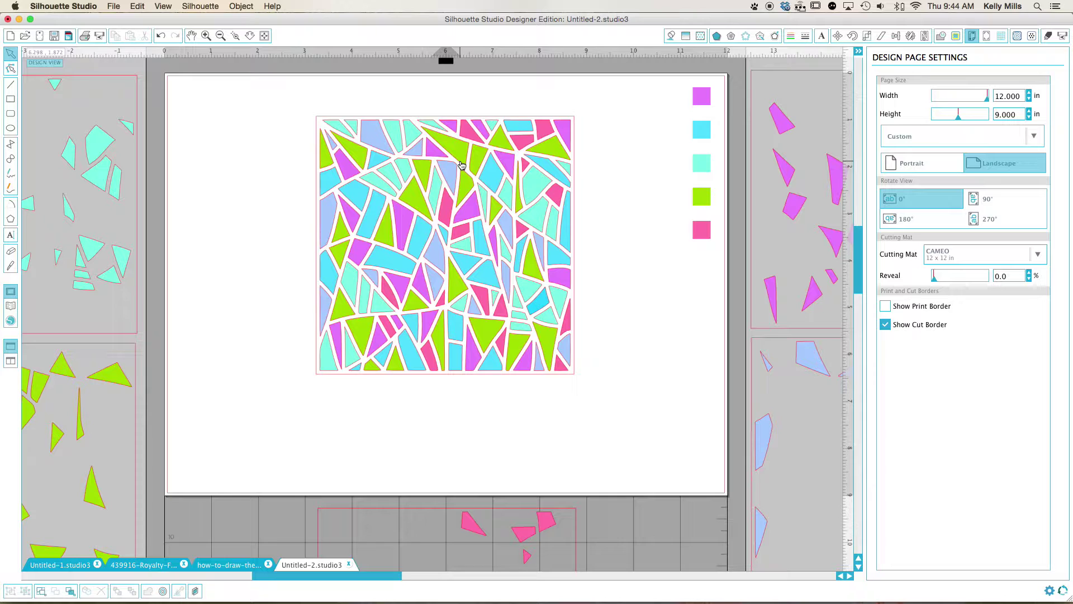
click(461, 164)
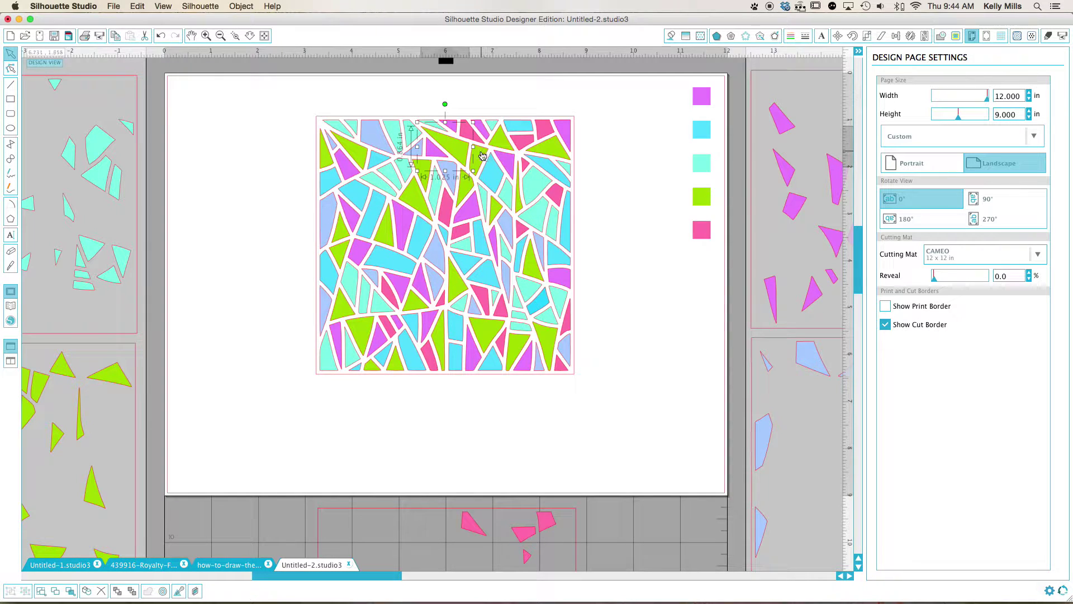
shift+click(482, 155)
shift+click(503, 140)
shift+click(542, 146)
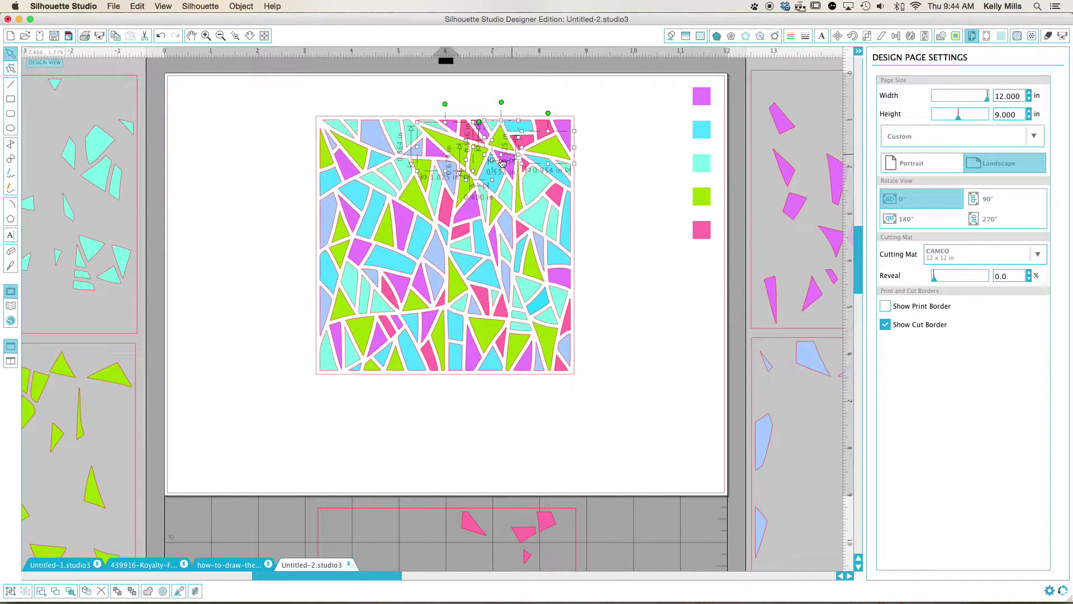
shift+click(425, 178)
shift+click(464, 193)
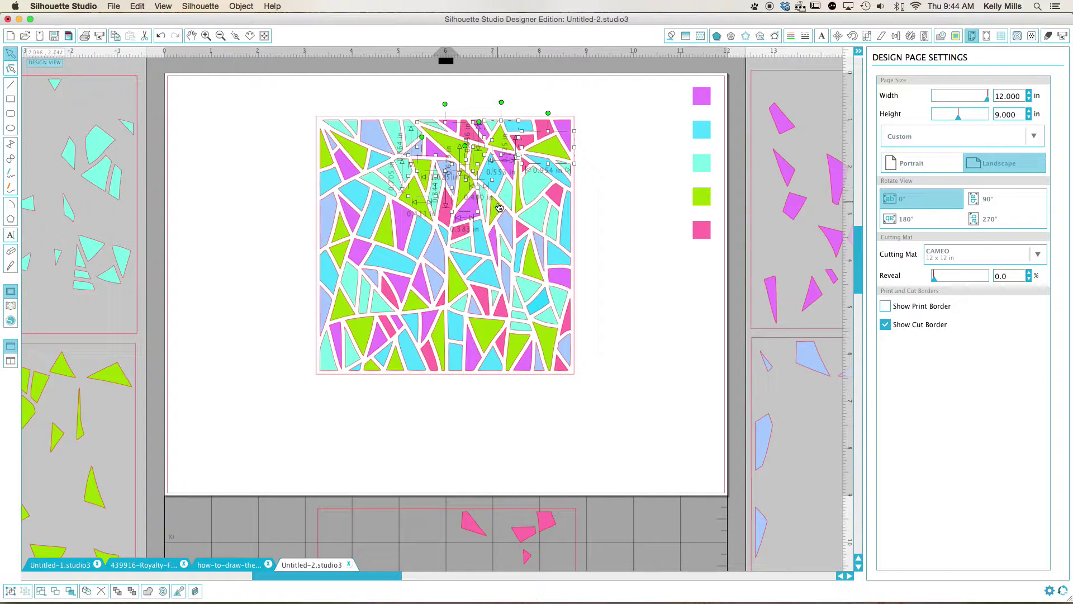
shift+click(499, 207)
click(256, 373)
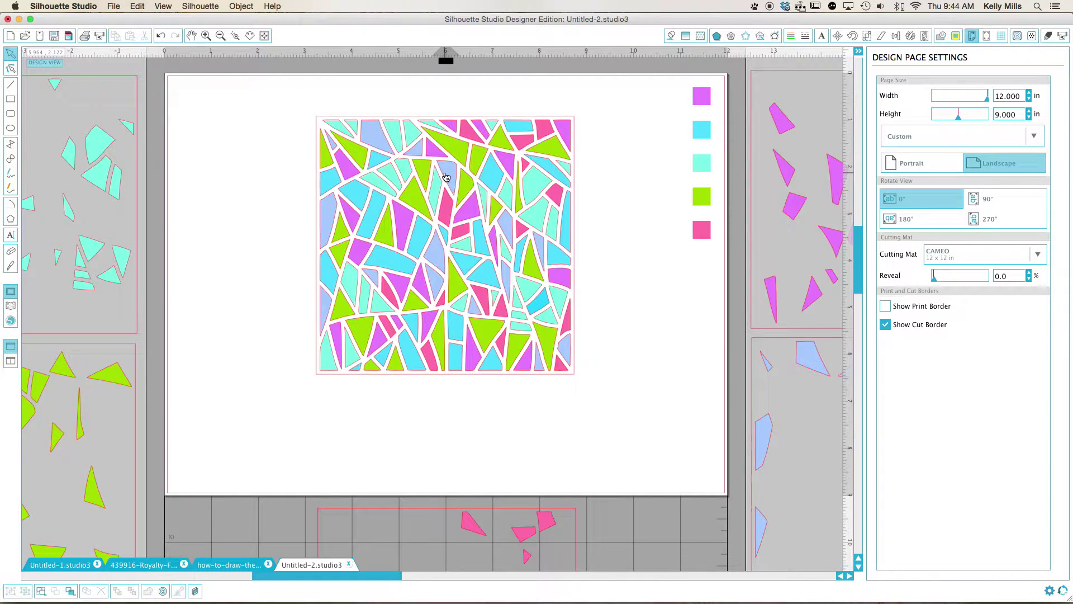
- Undo fourteen edits until the pink outline stencil reappears left of the mosaic
click(163, 37)
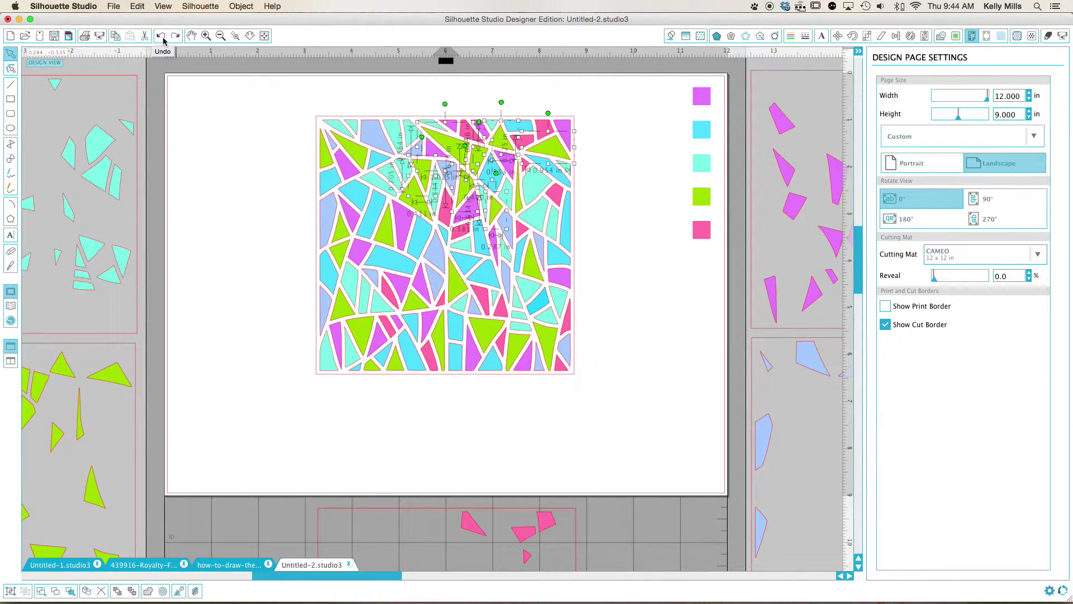
click(162, 37)
click(162, 37)
click(162, 37)
click(162, 37)
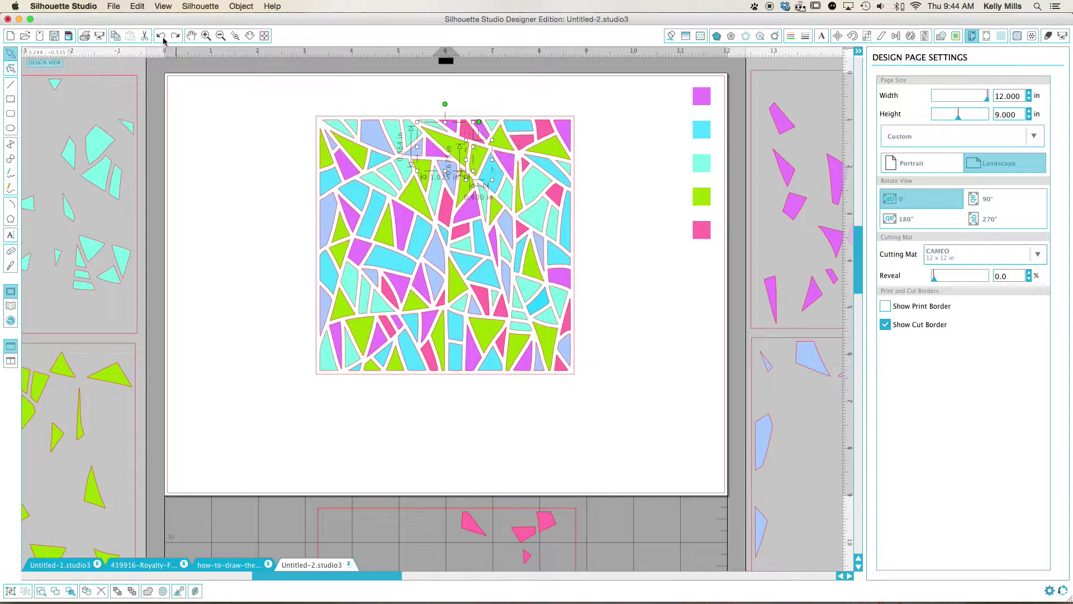
click(163, 37)
click(162, 37)
click(162, 37)
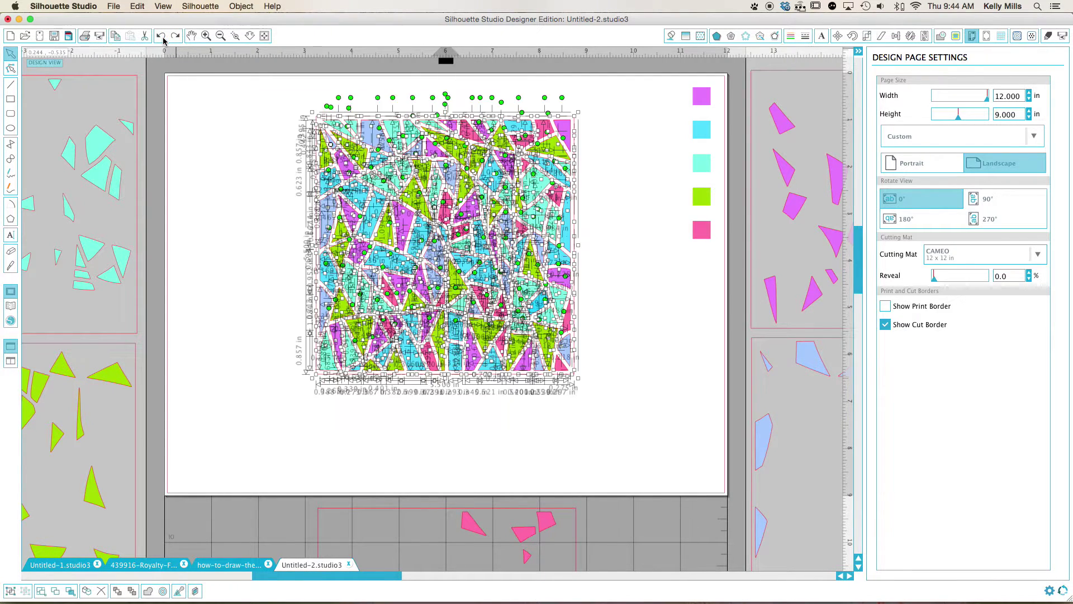
click(162, 37)
click(162, 36)
click(163, 37)
click(162, 36)
click(162, 37)
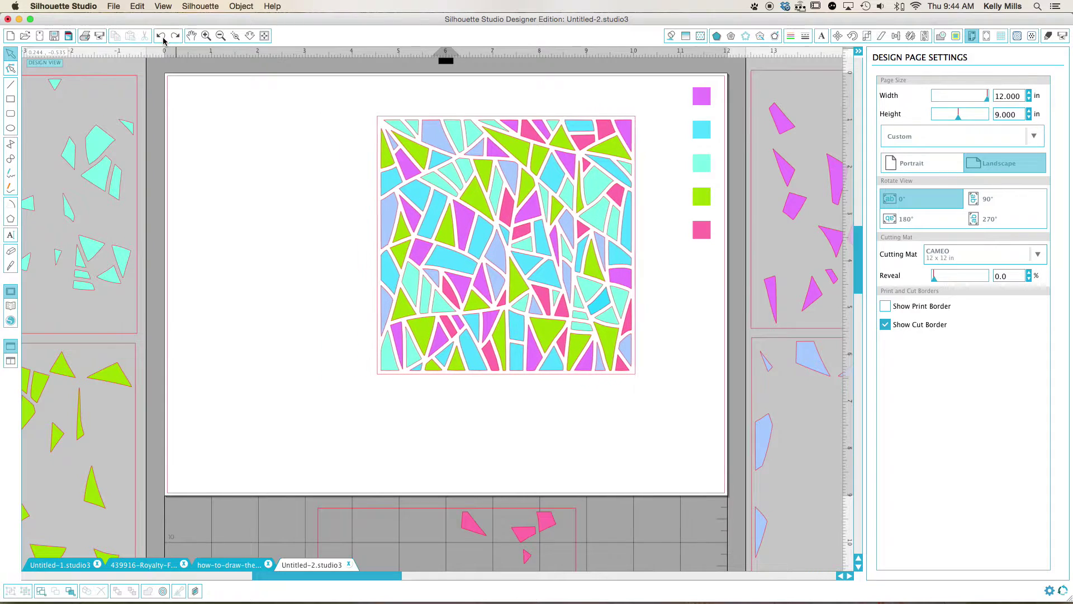
click(162, 37)
click(162, 36)
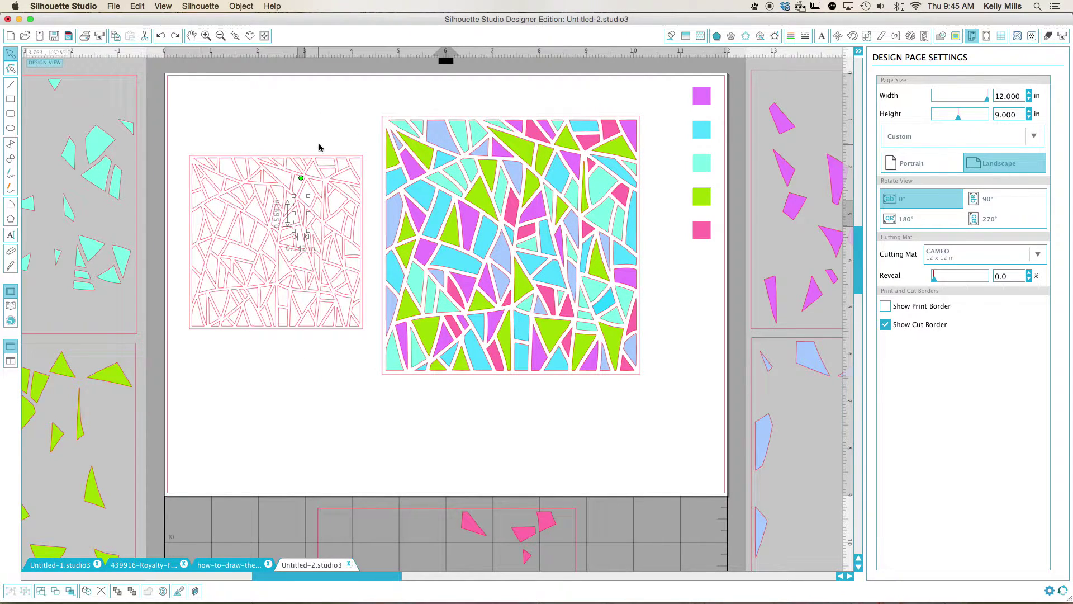
- Shift-select a dozen pieces of the pink outline stencil, then deselect them
click(310, 190)
click(301, 222)
shift+click(307, 193)
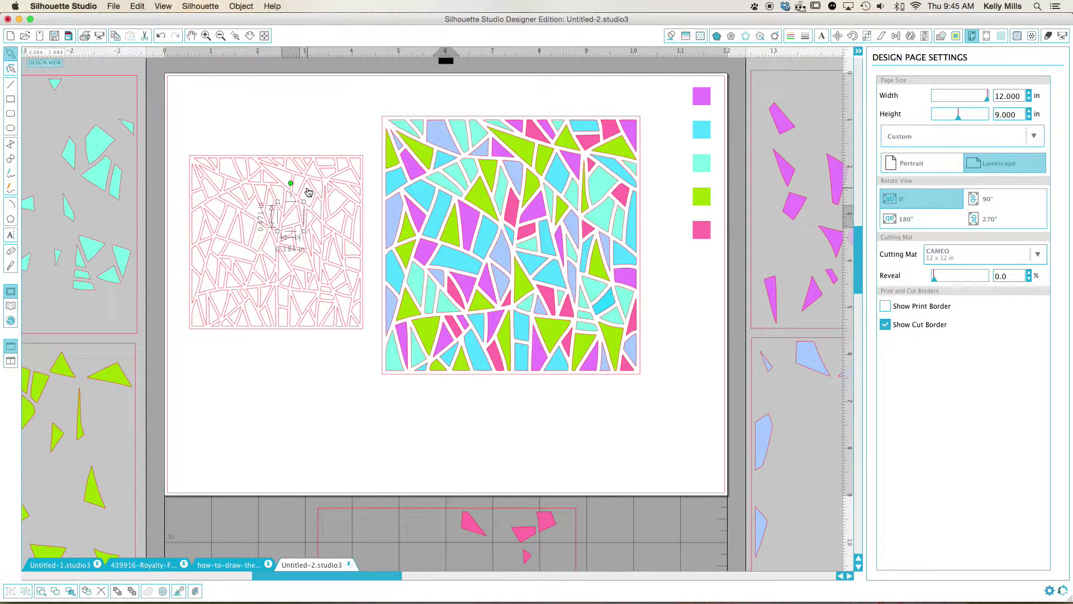
shift+click(274, 179)
shift+click(234, 181)
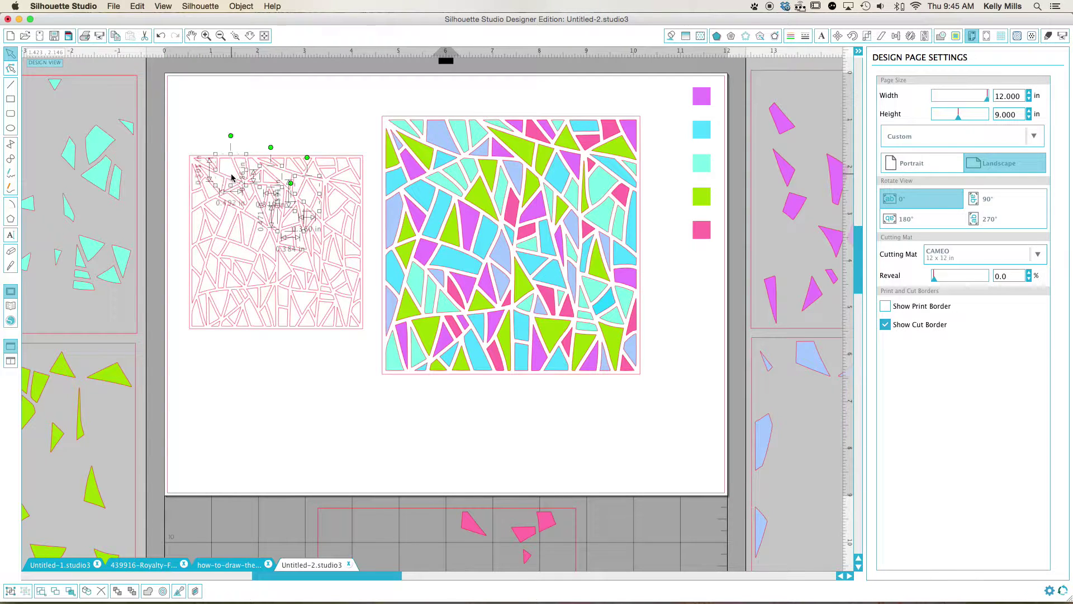
shift+click(230, 234)
shift+click(278, 266)
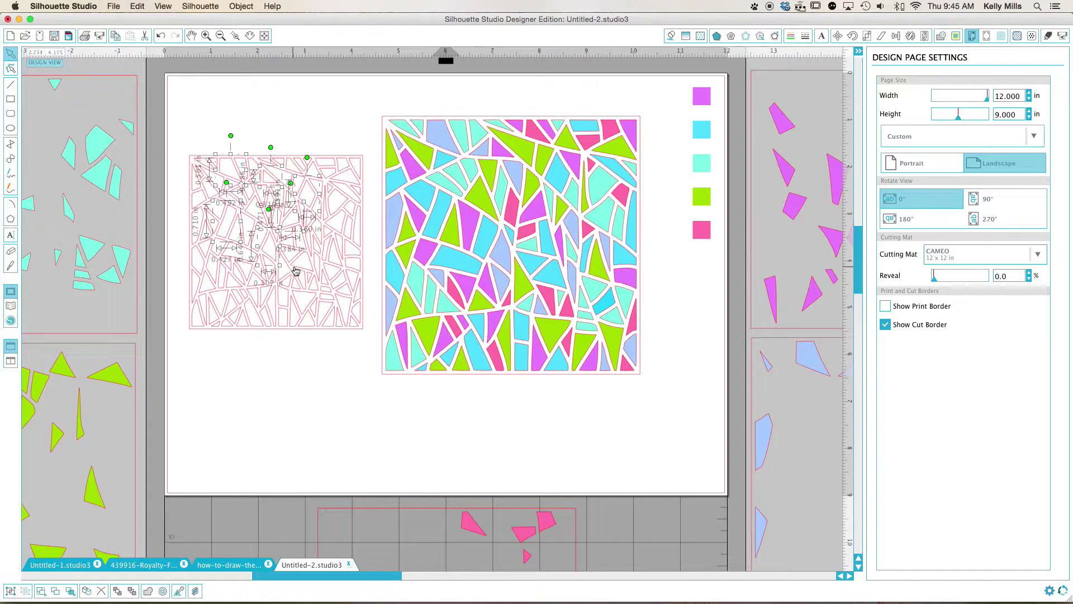
shift+click(298, 273)
shift+click(322, 306)
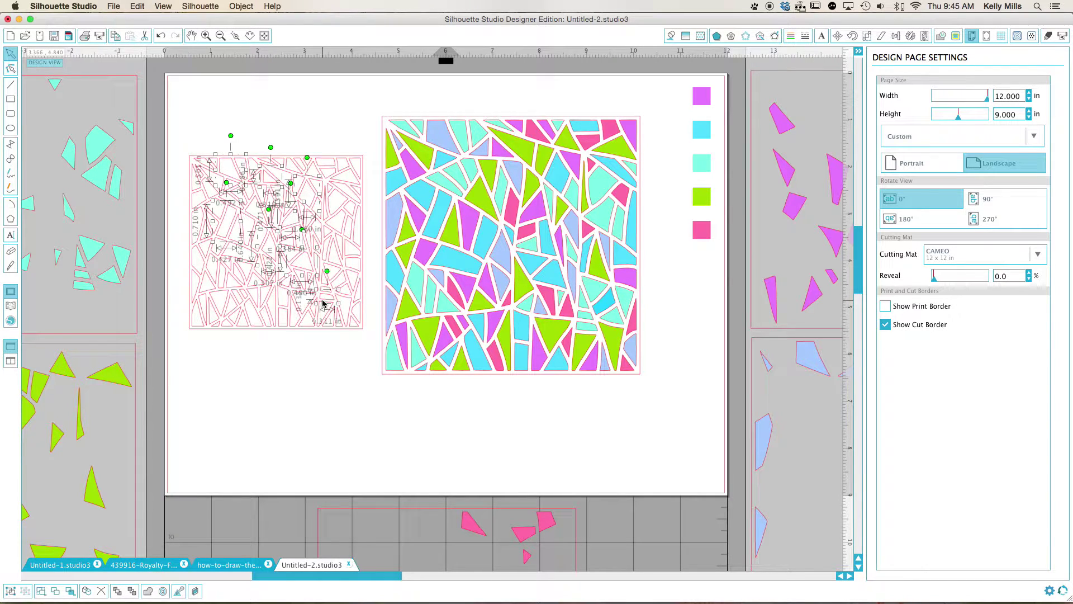
shift+click(270, 316)
shift+click(246, 303)
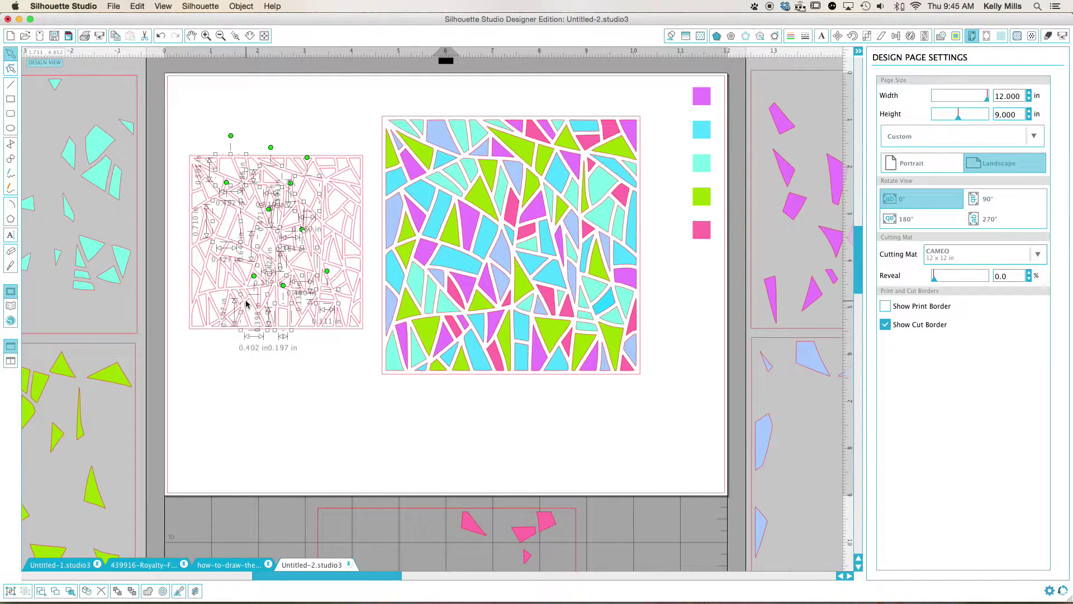
shift+click(233, 282)
click(249, 390)
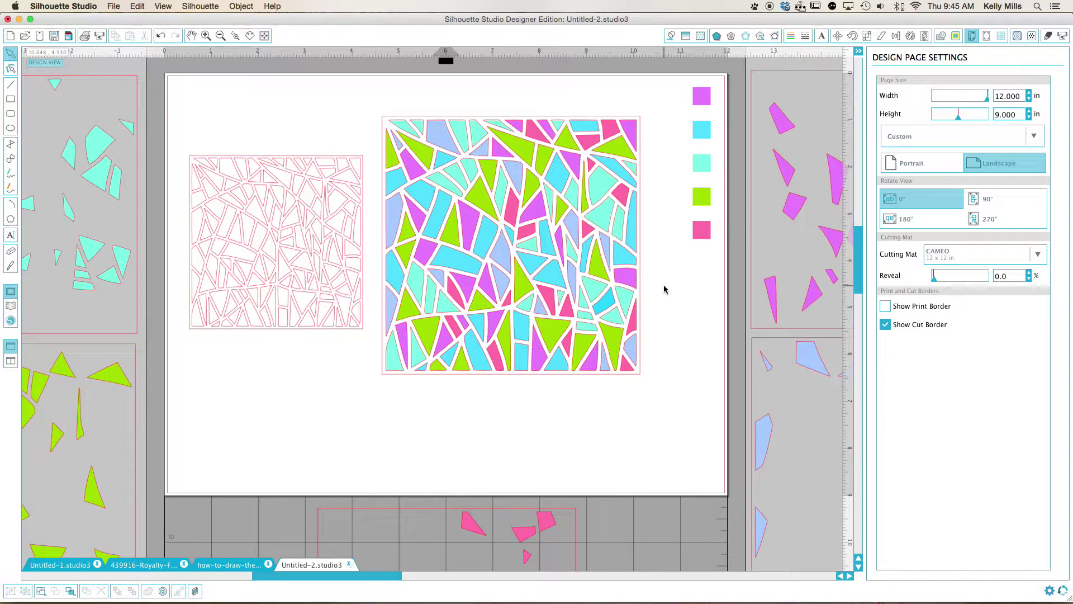
- Ungroup the coloured mosaic into its separate pieces
click(613, 162)
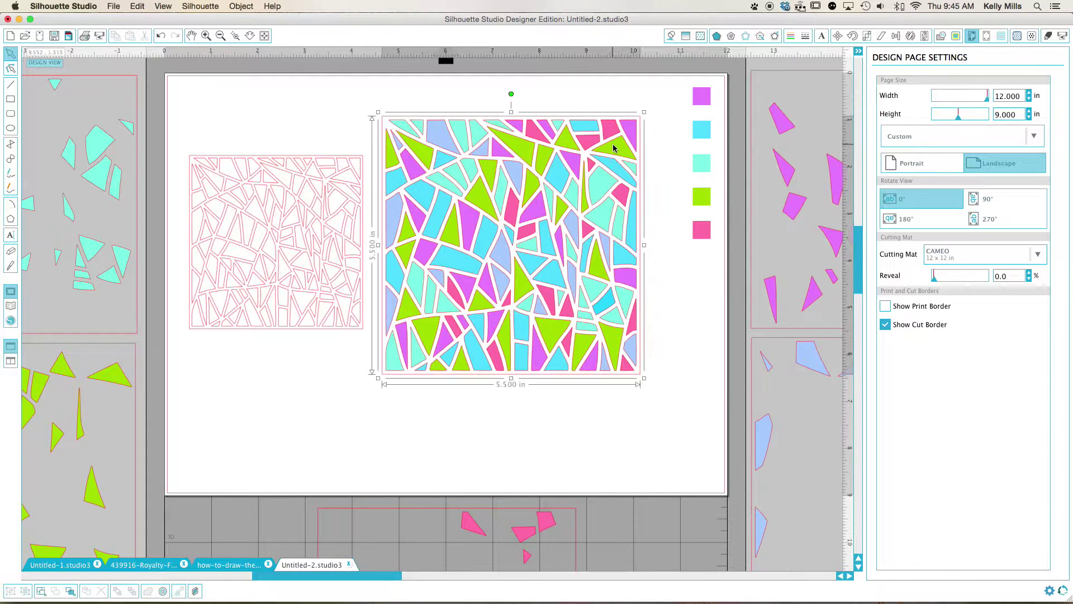
right_click(564, 146)
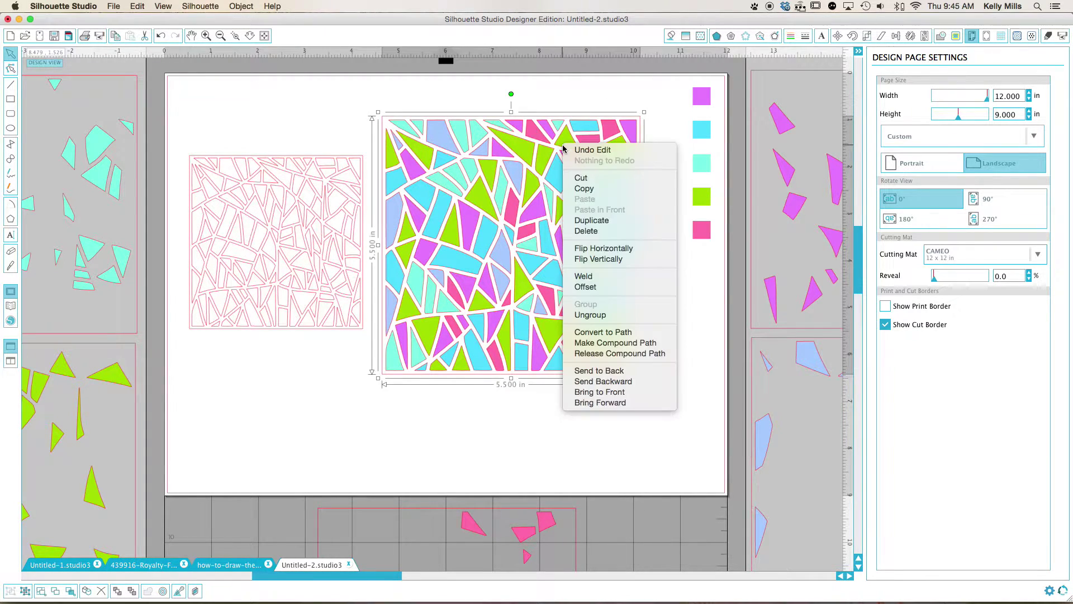
click(598, 322)
click(600, 432)
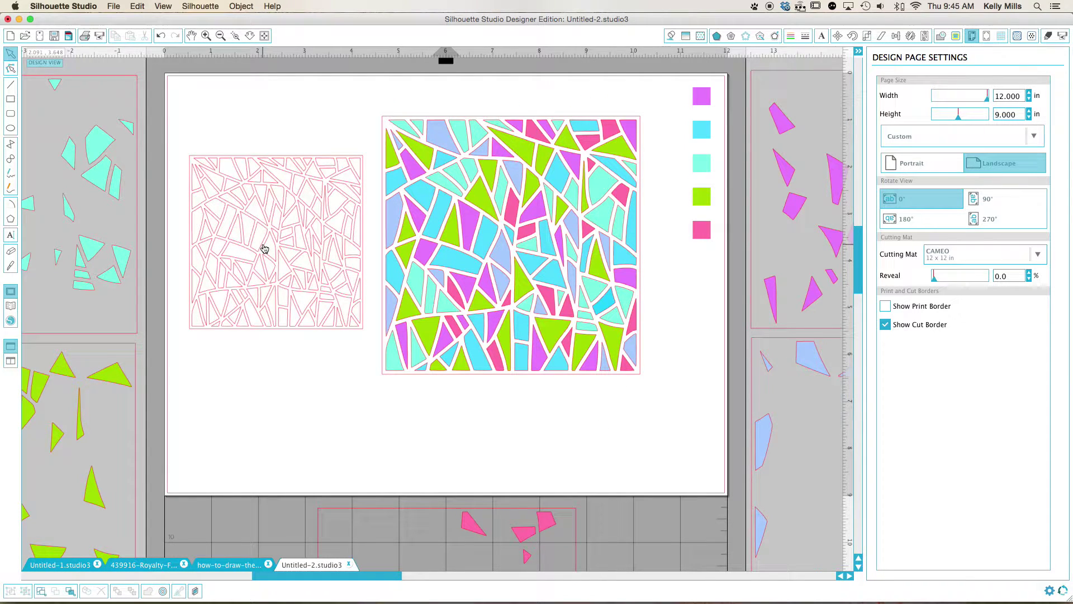
- Select the top-left triangle plus three more mosaic pieces and view the fill colour choices
click(411, 129)
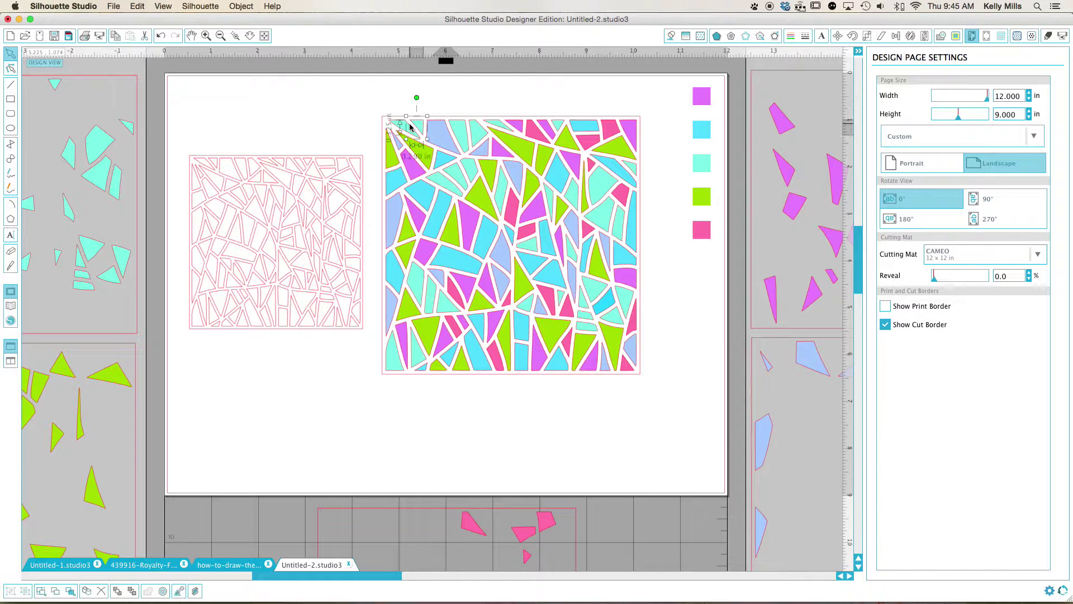
click(465, 107)
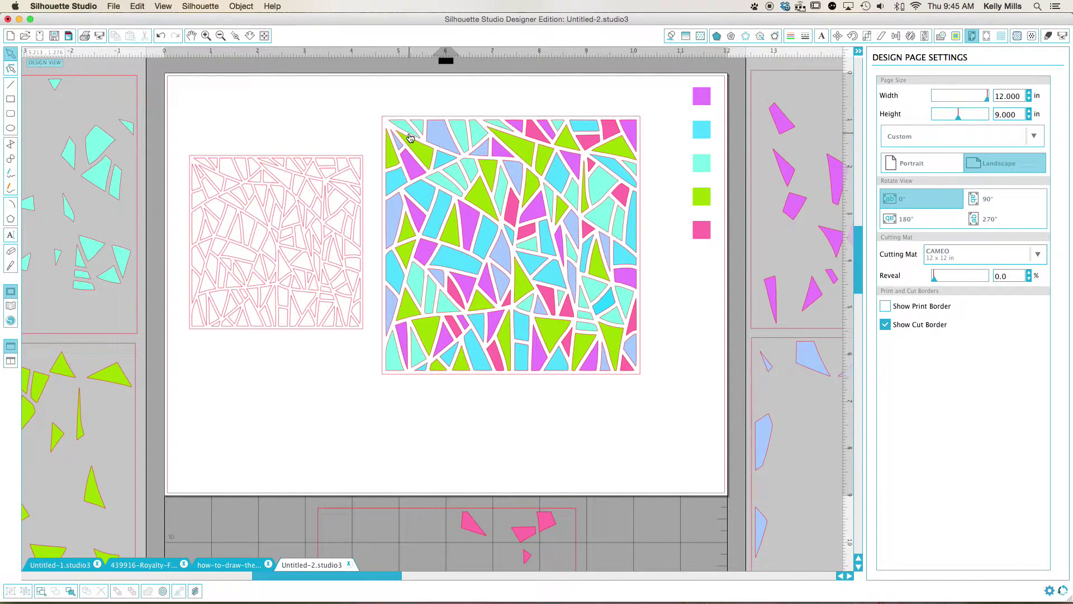
drag(409, 134, 470, 182)
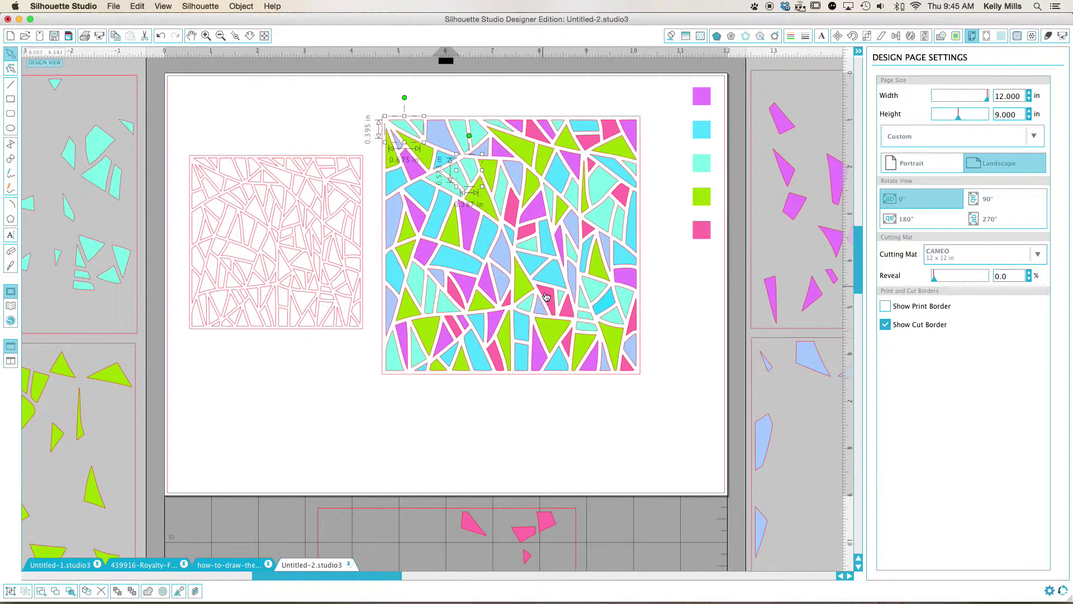
shift+click(452, 305)
shift+click(629, 298)
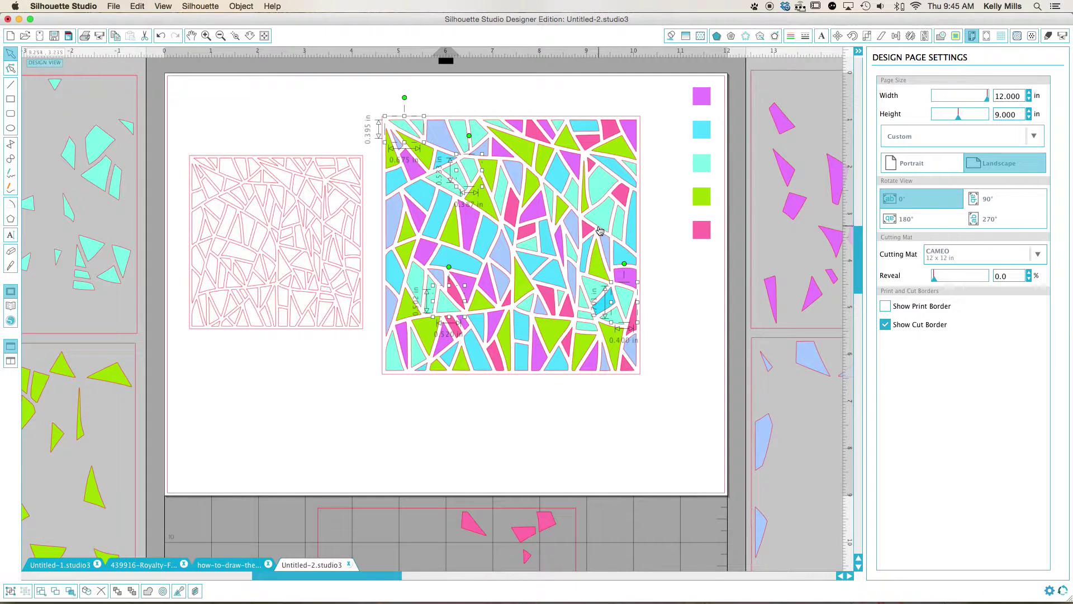
shift+click(599, 229)
click(671, 37)
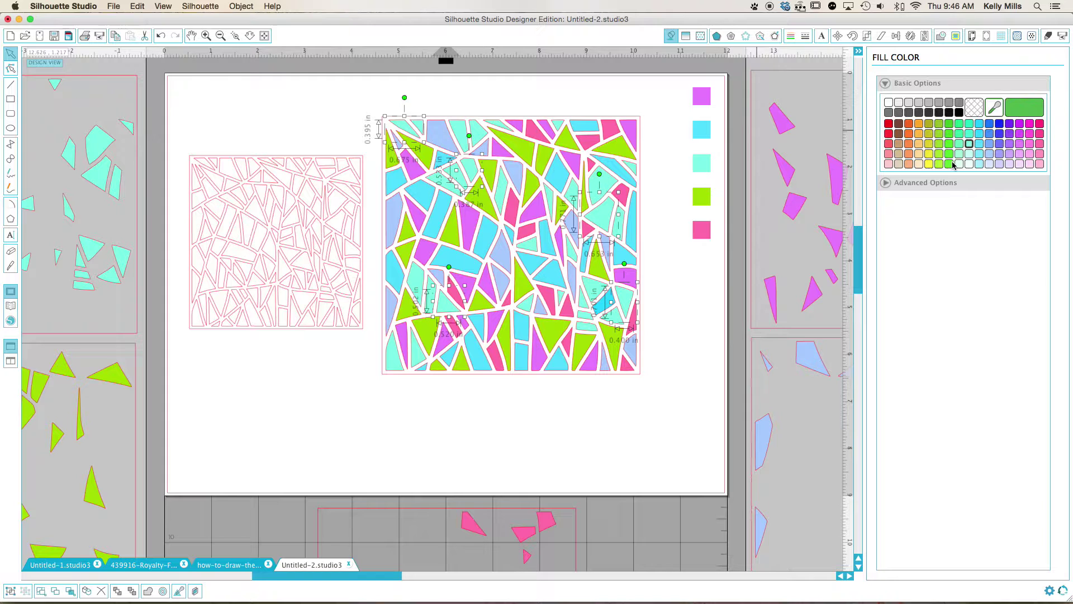
click(560, 442)
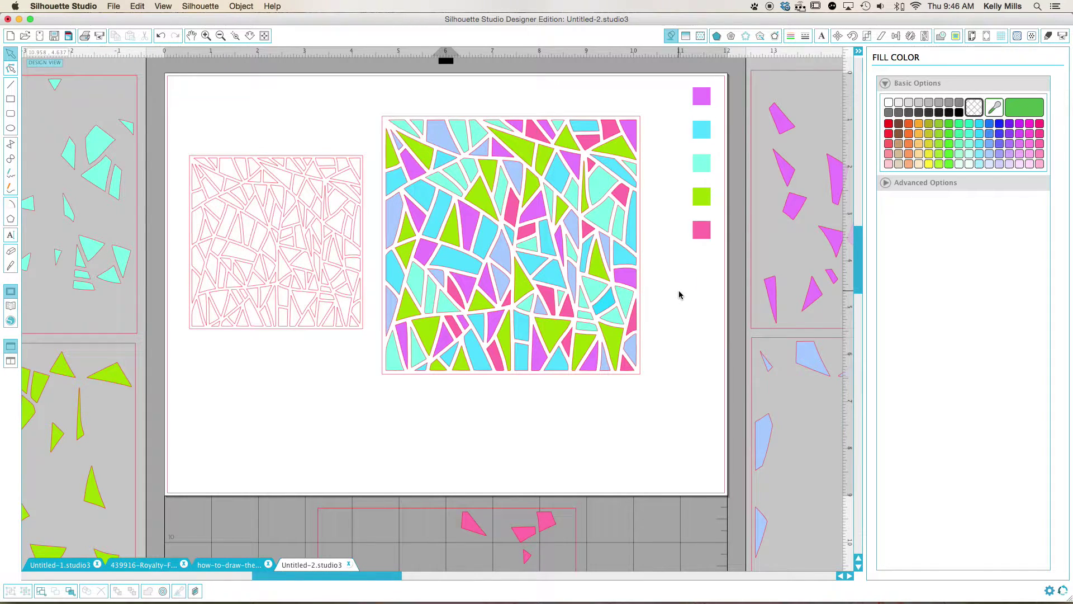
click(518, 152)
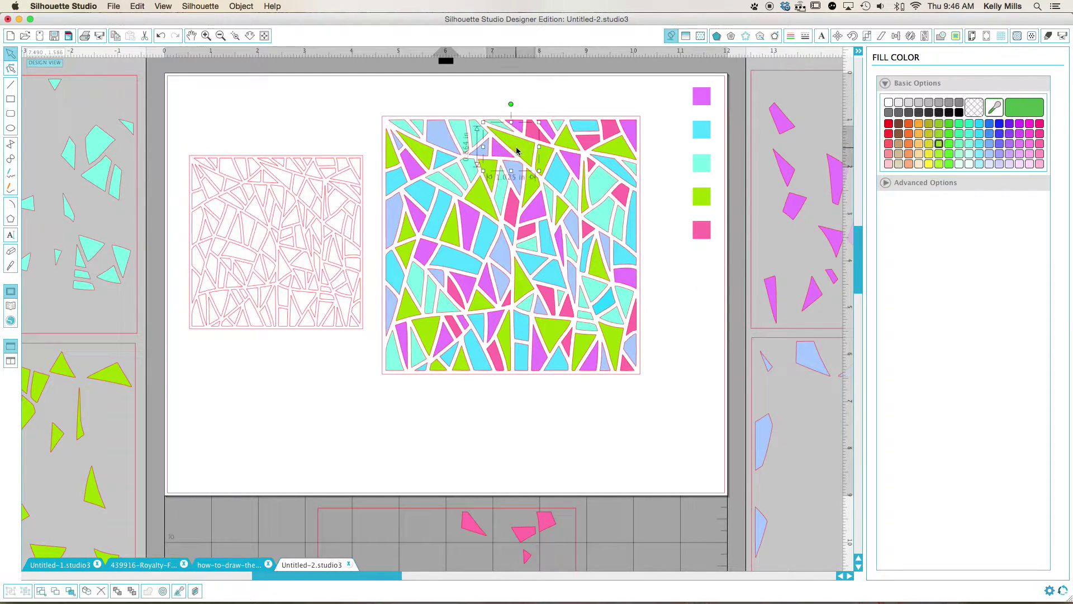
shift+click(556, 158)
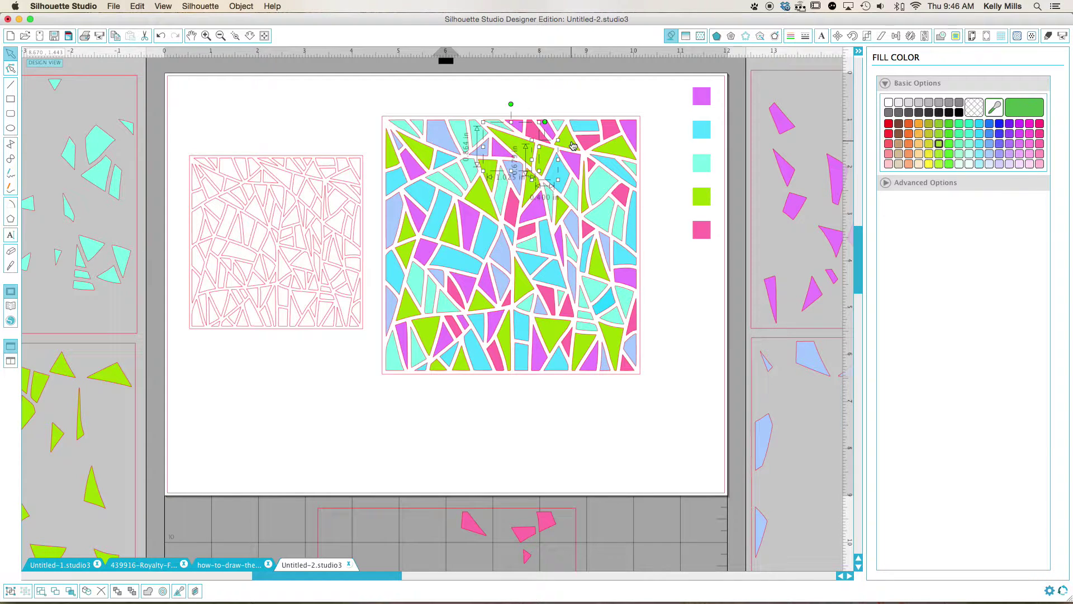
shift+click(573, 146)
shift+click(616, 152)
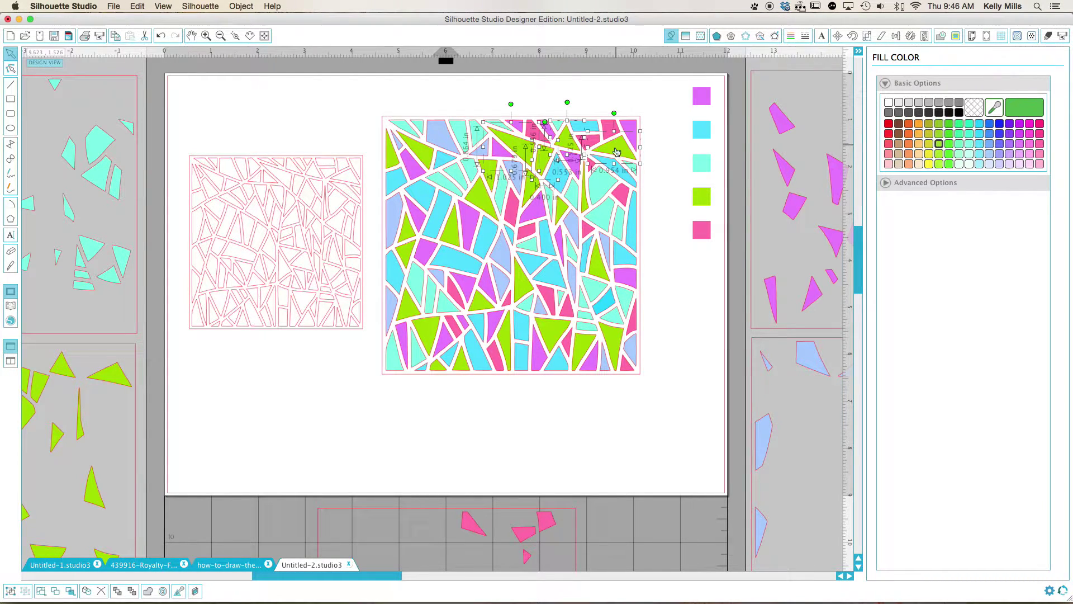
shift+click(476, 198)
shift+click(396, 164)
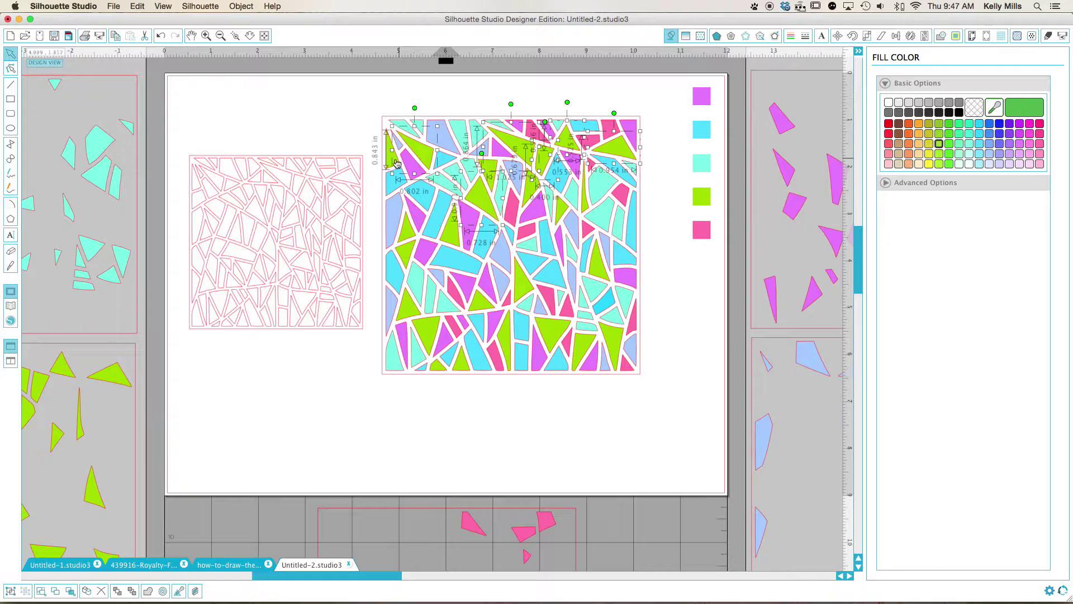
shift+click(390, 164)
shift+click(490, 170)
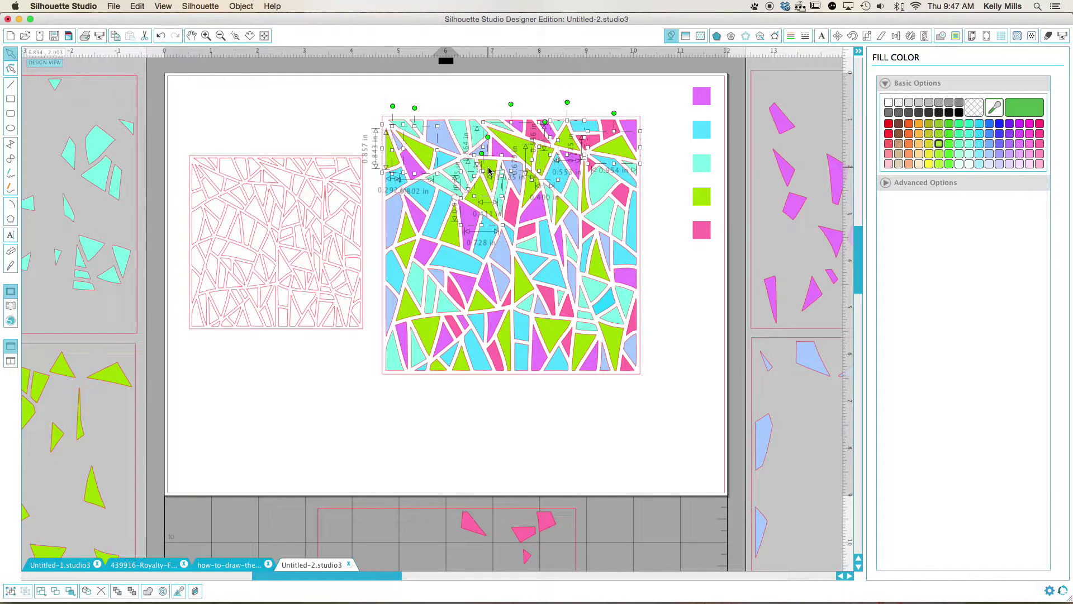
shift+click(446, 235)
shift+click(406, 227)
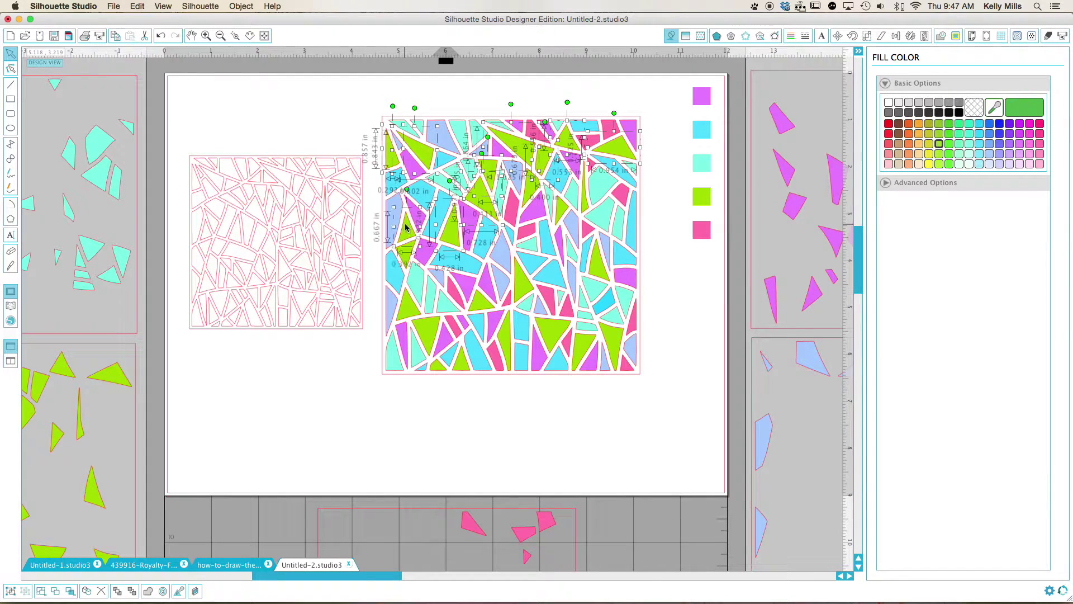
shift+click(408, 253)
shift+click(523, 285)
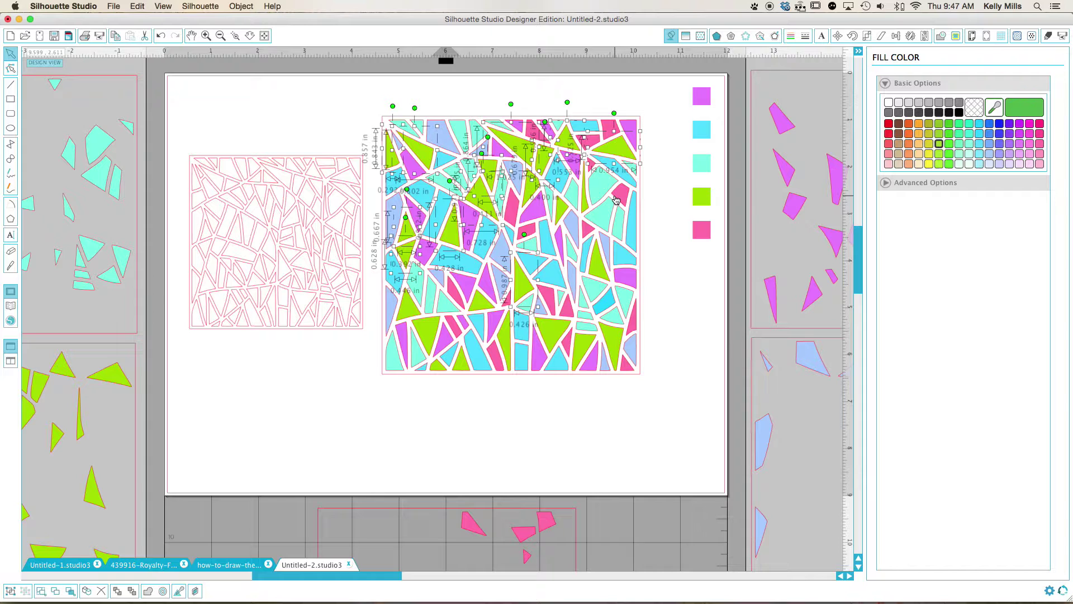
click(538, 437)
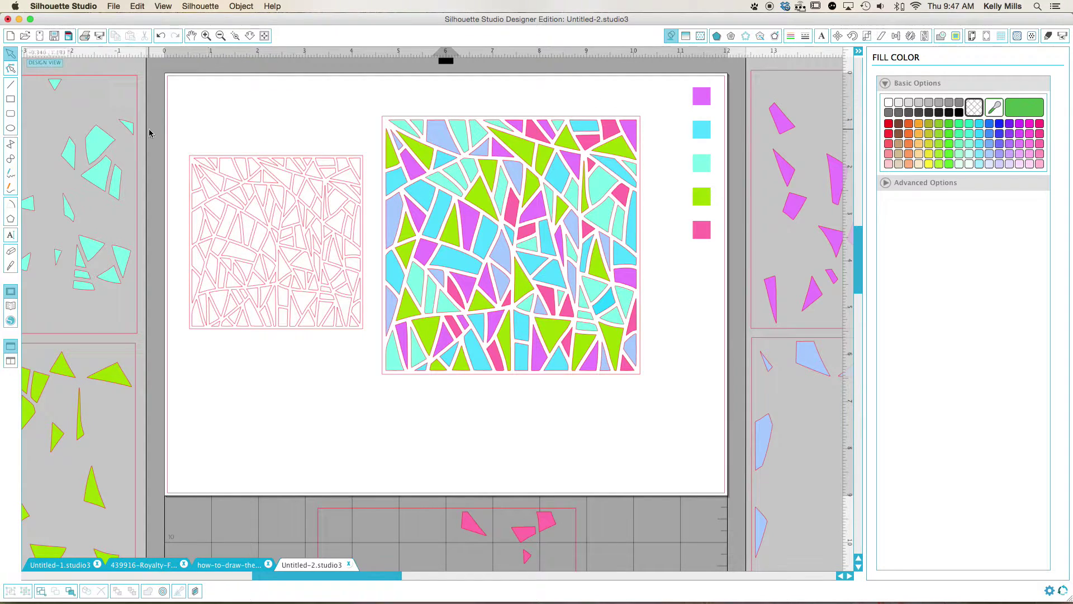
click(11, 99)
drag(180, 88, 203, 111)
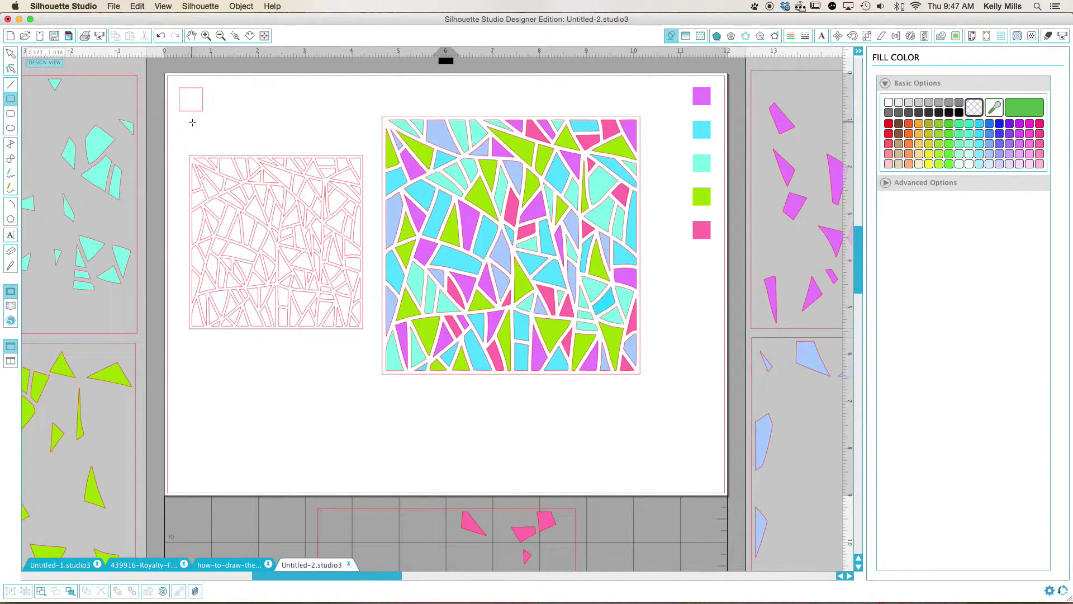
click(11, 55)
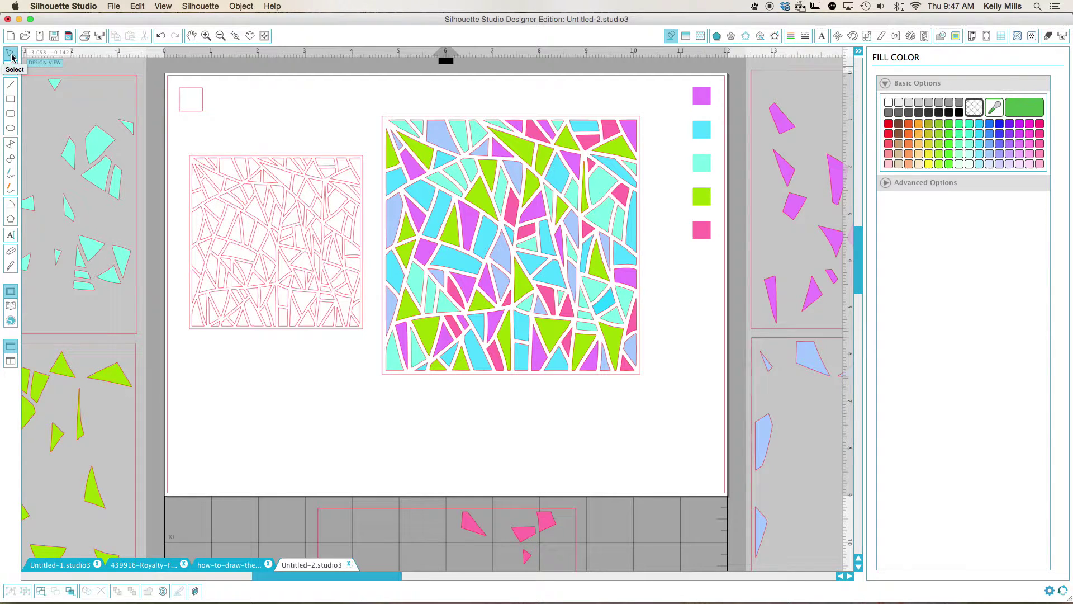
click(184, 115)
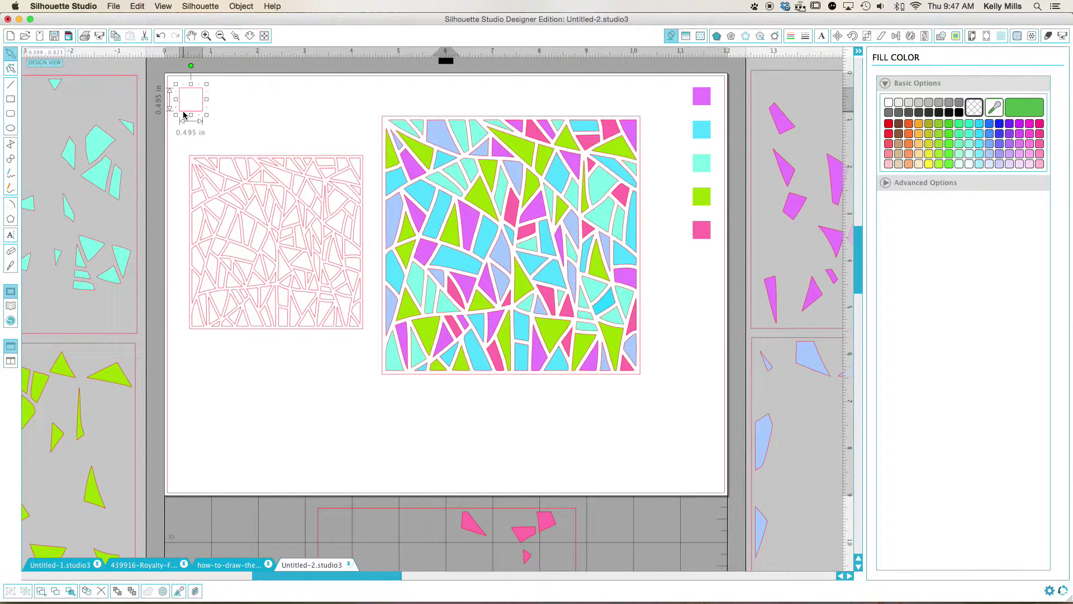
drag(184, 115, 290, 115)
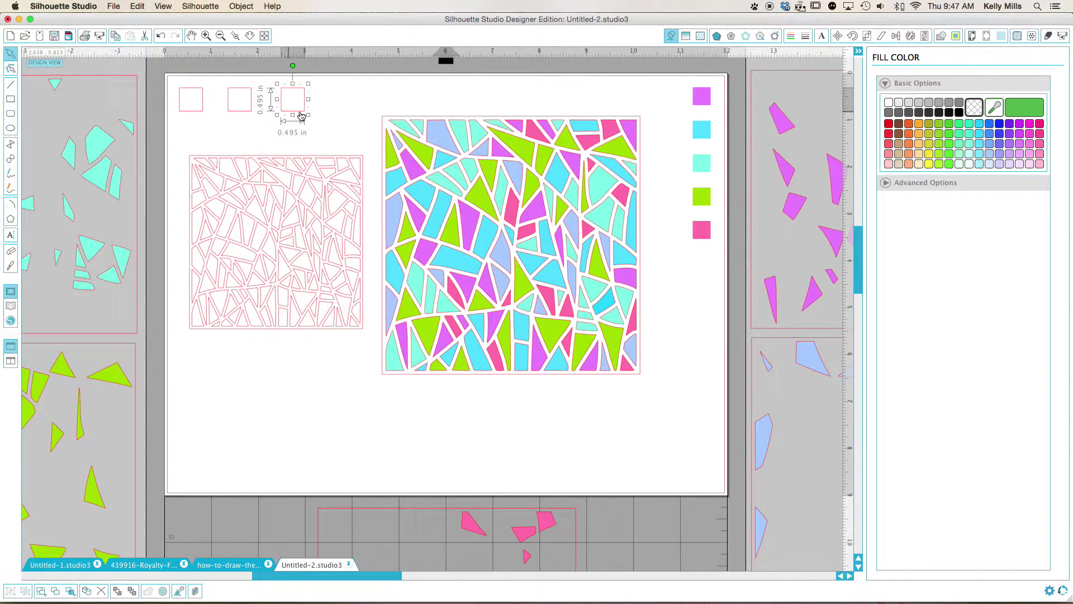
drag(330, 81, 184, 121)
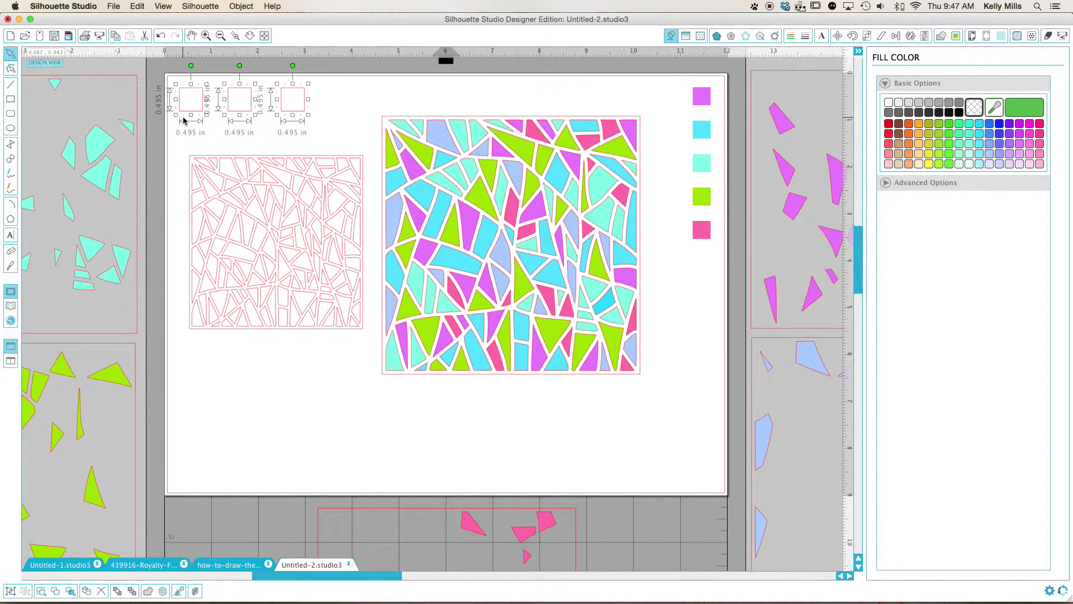
key(Delete)
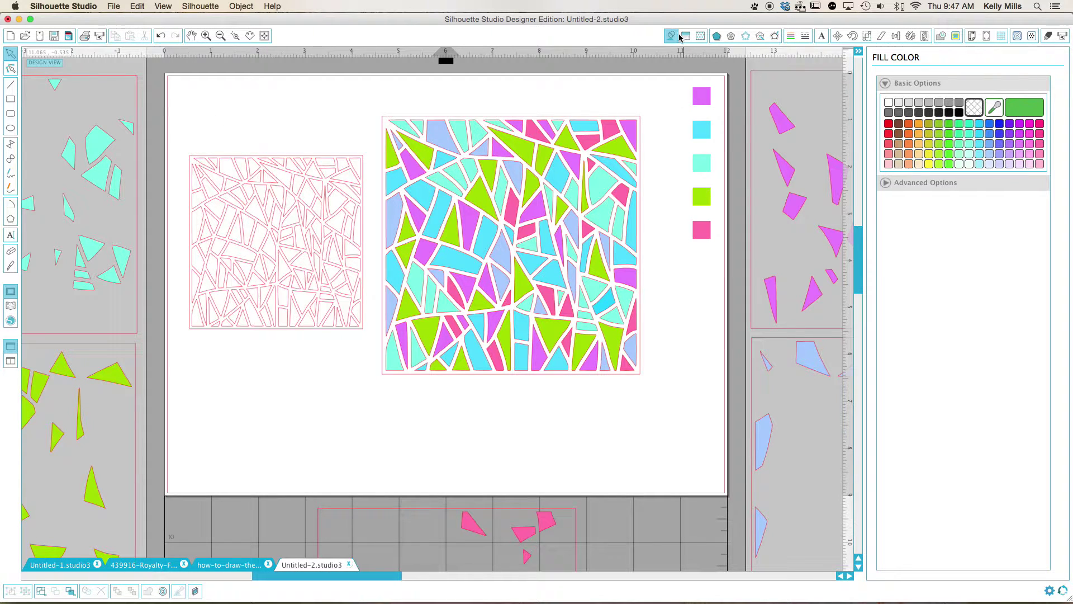
- Ungroup the column of five colour squares
click(702, 95)
right_click(704, 93)
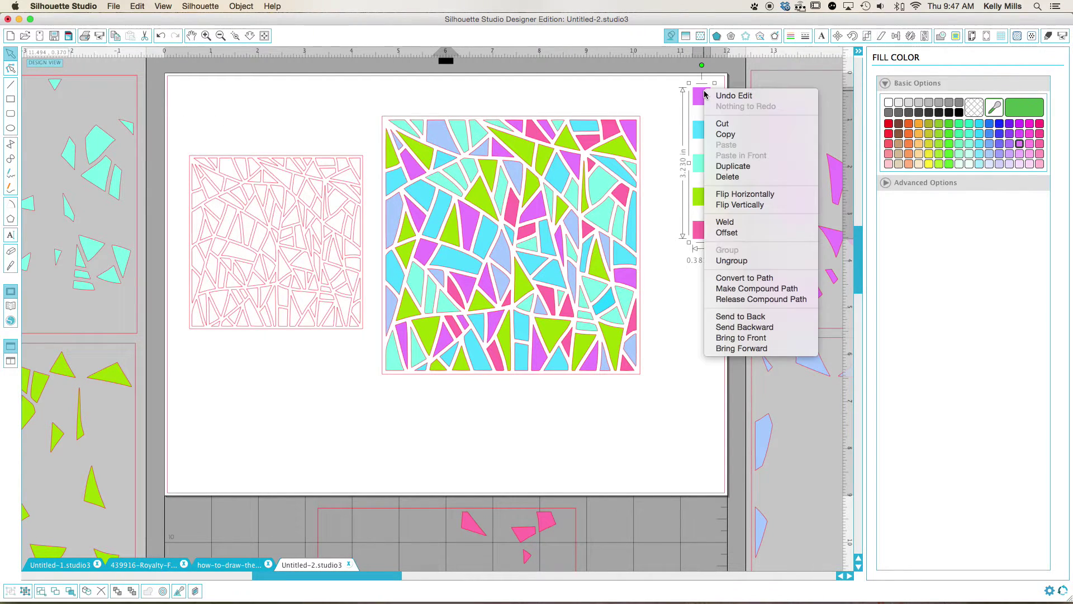
click(730, 261)
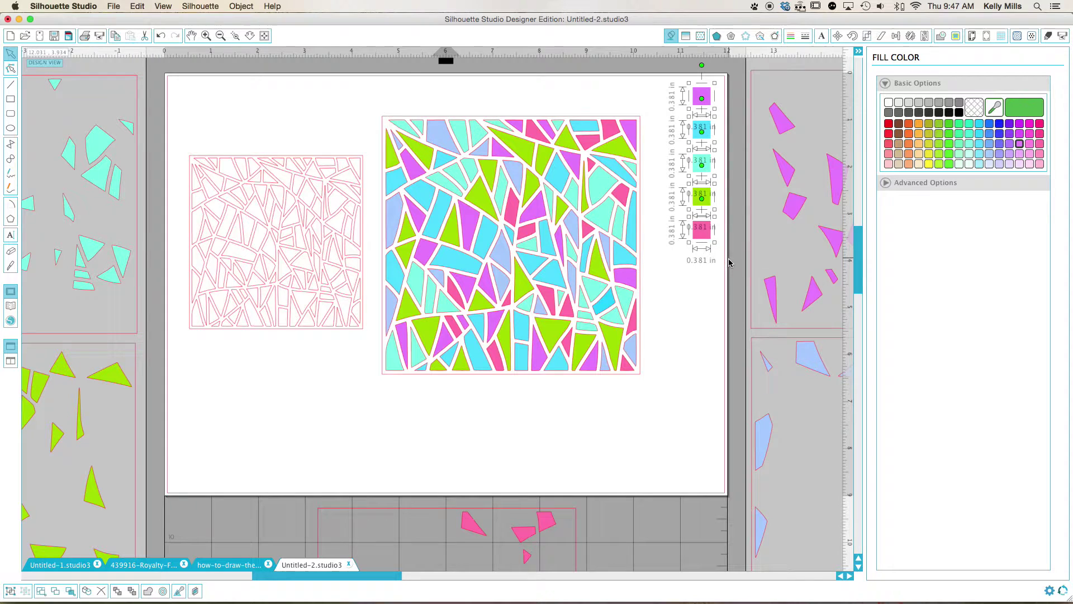
click(683, 311)
- Marquee-select all five colour squares and bring up the Align options
click(702, 96)
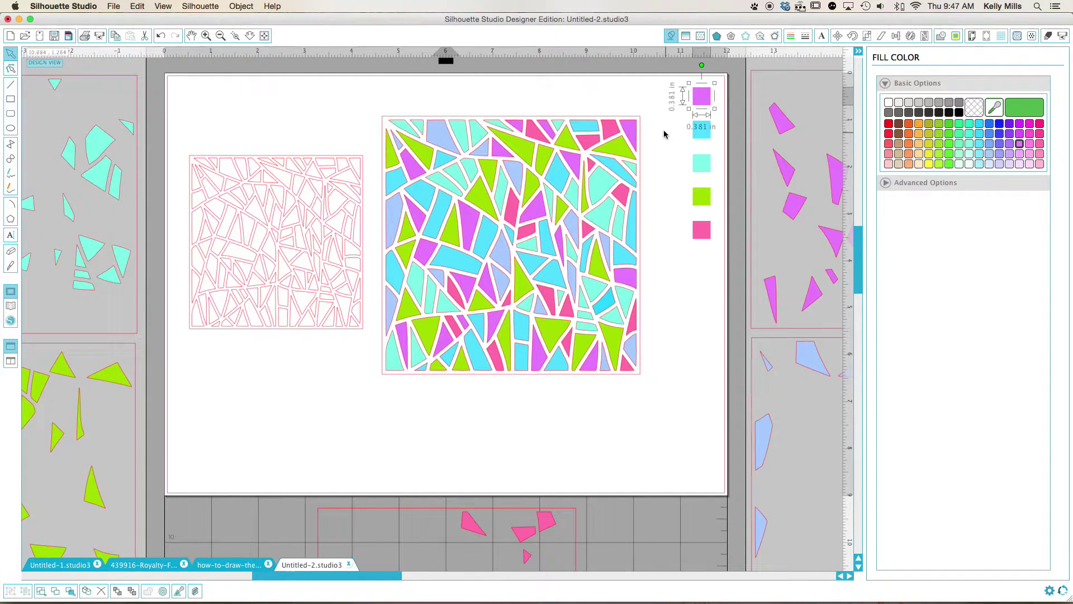
click(664, 328)
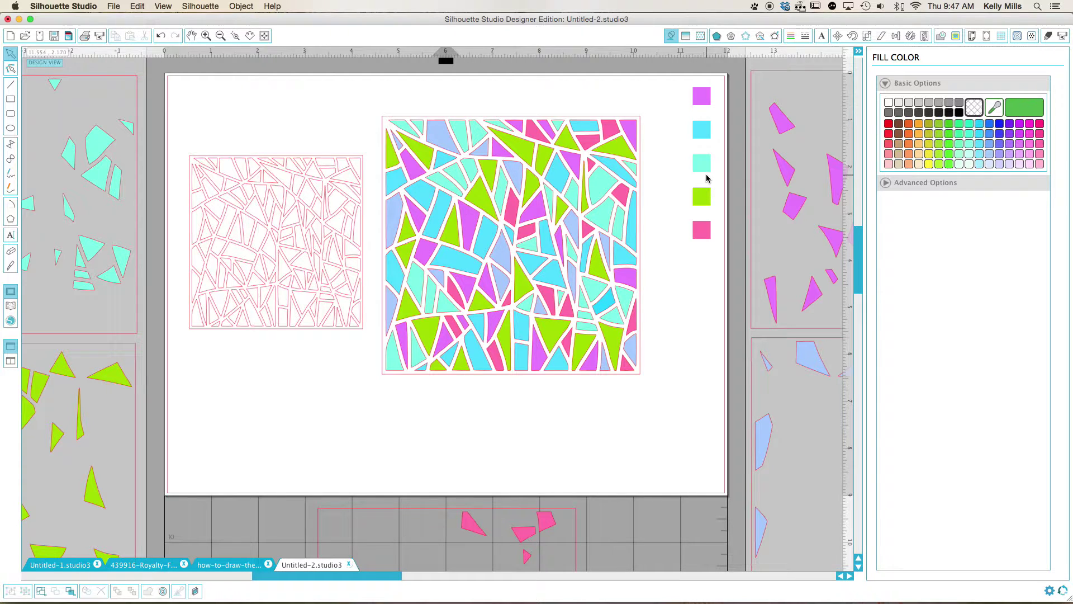
click(703, 100)
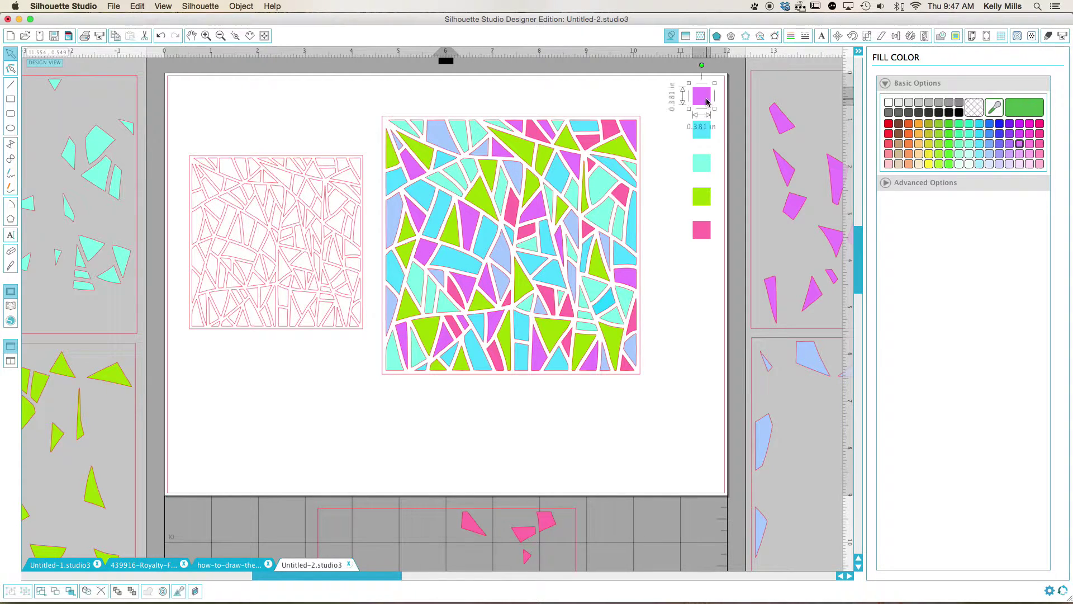
click(666, 93)
drag(665, 92, 720, 271)
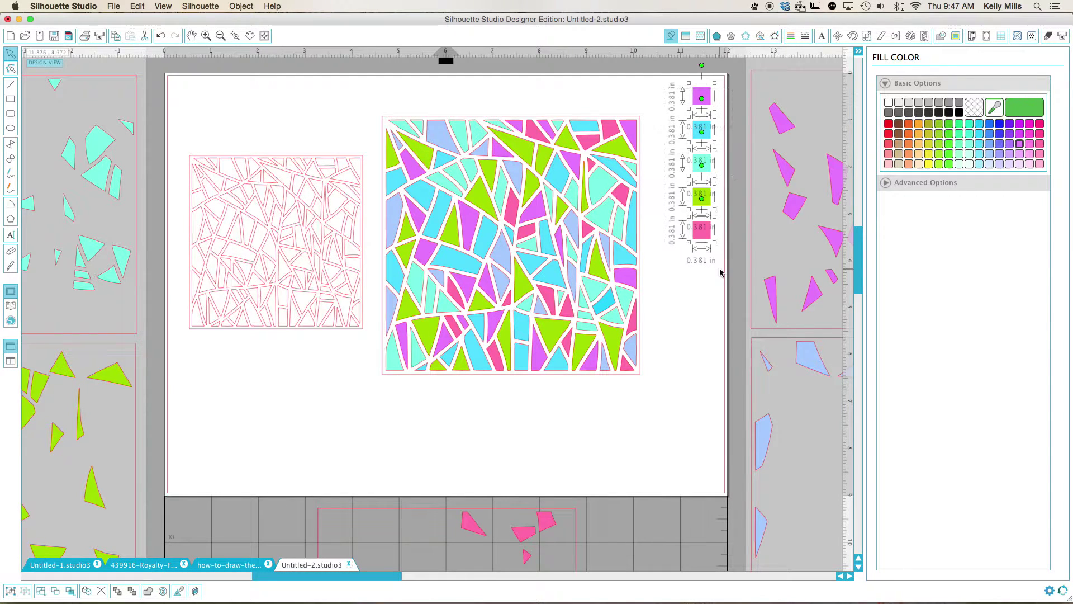
click(895, 36)
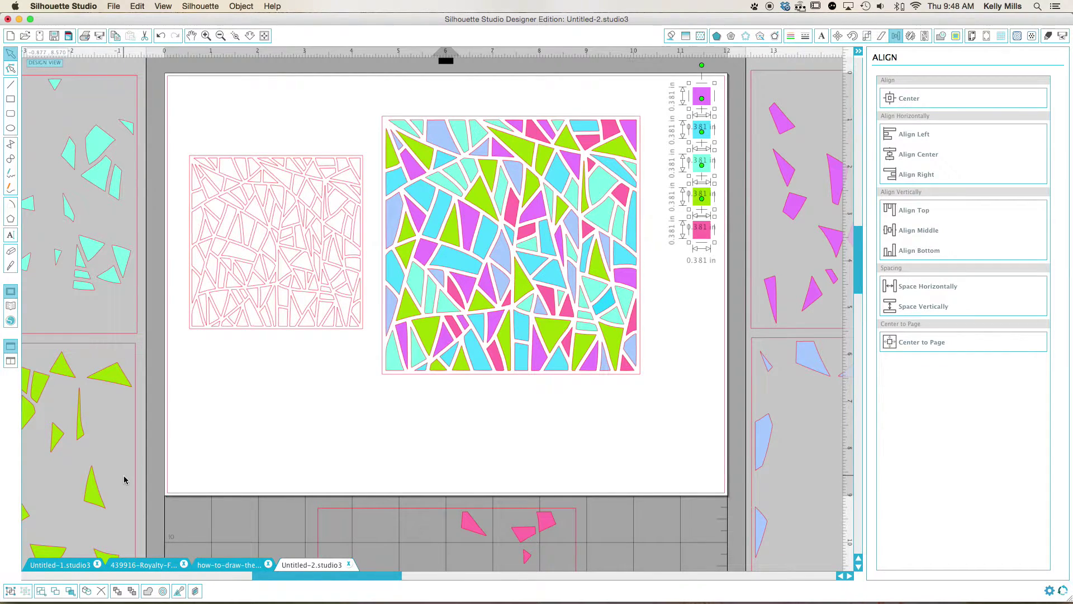
- Group the five colour squares back together and select the coloured mosaic
click(10, 591)
click(281, 447)
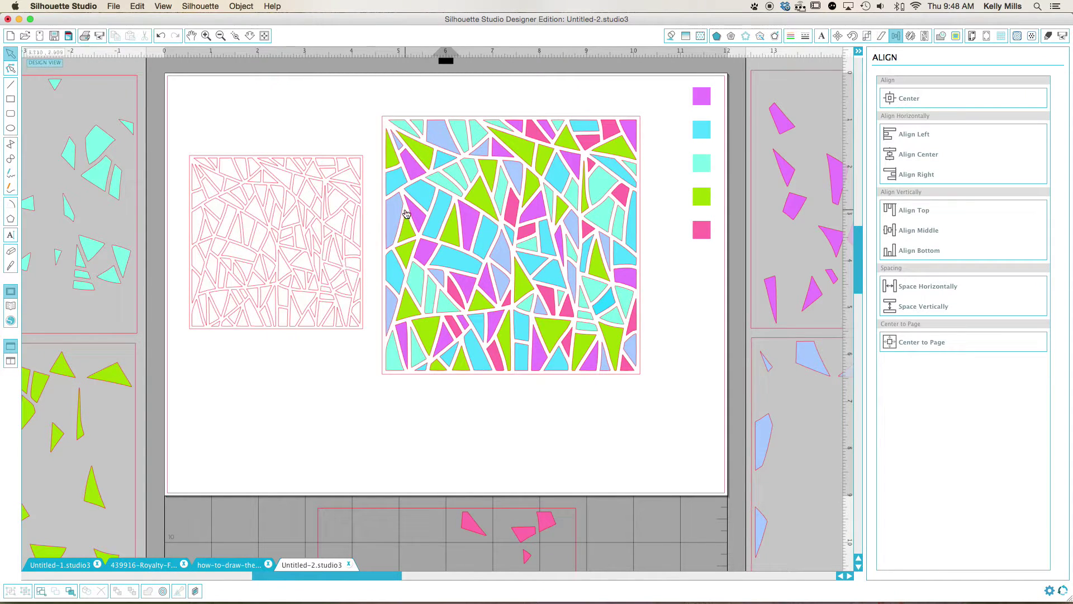
click(393, 120)
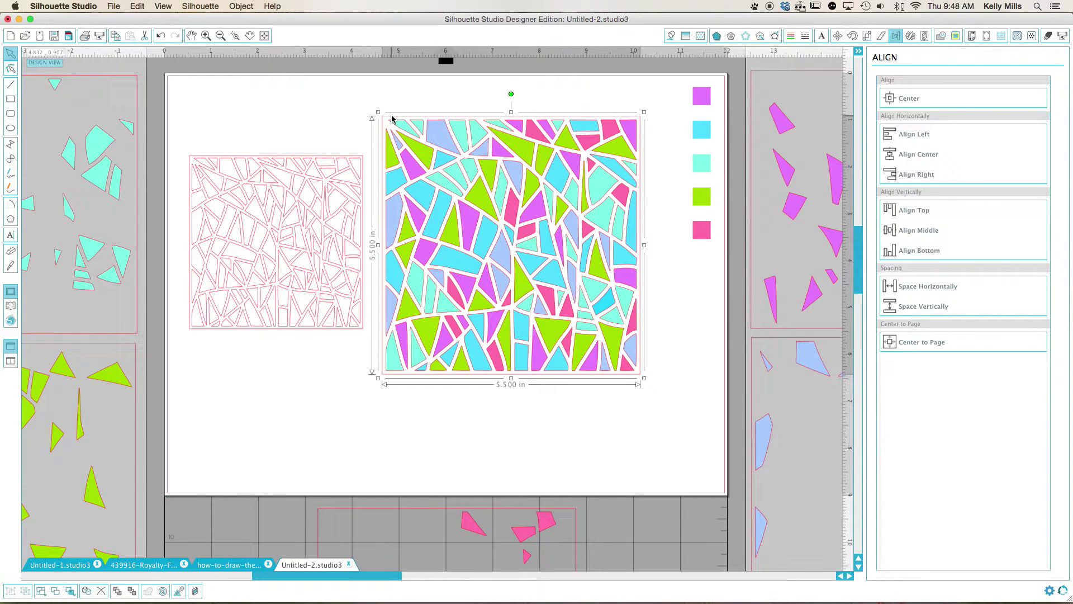
- Select nine aqua pieces along the mosaic's top and left and drag them lower left
click(419, 124)
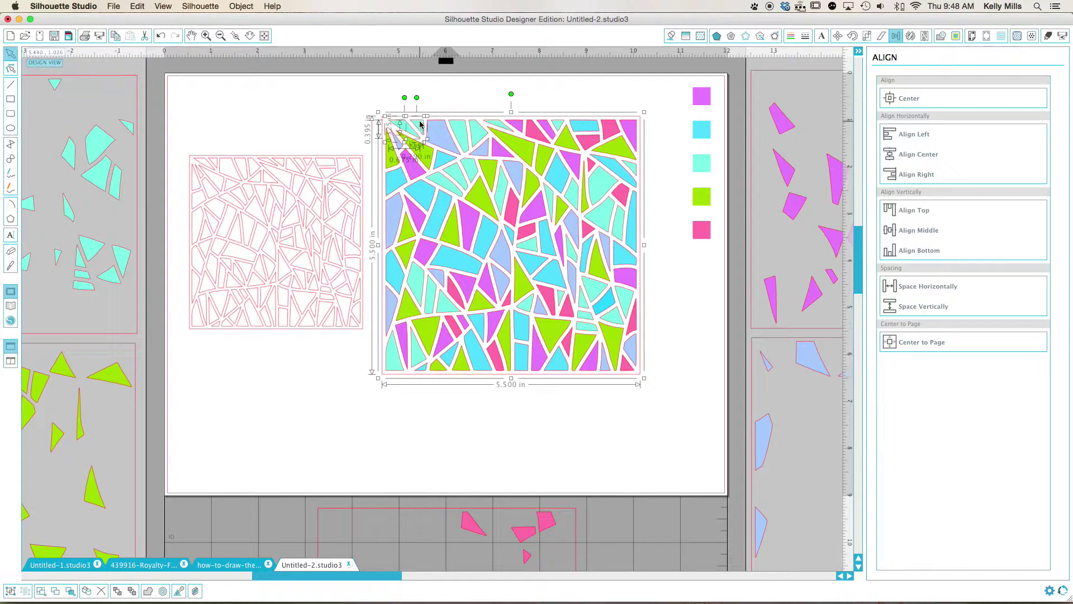
shift+click(447, 132)
shift+click(468, 142)
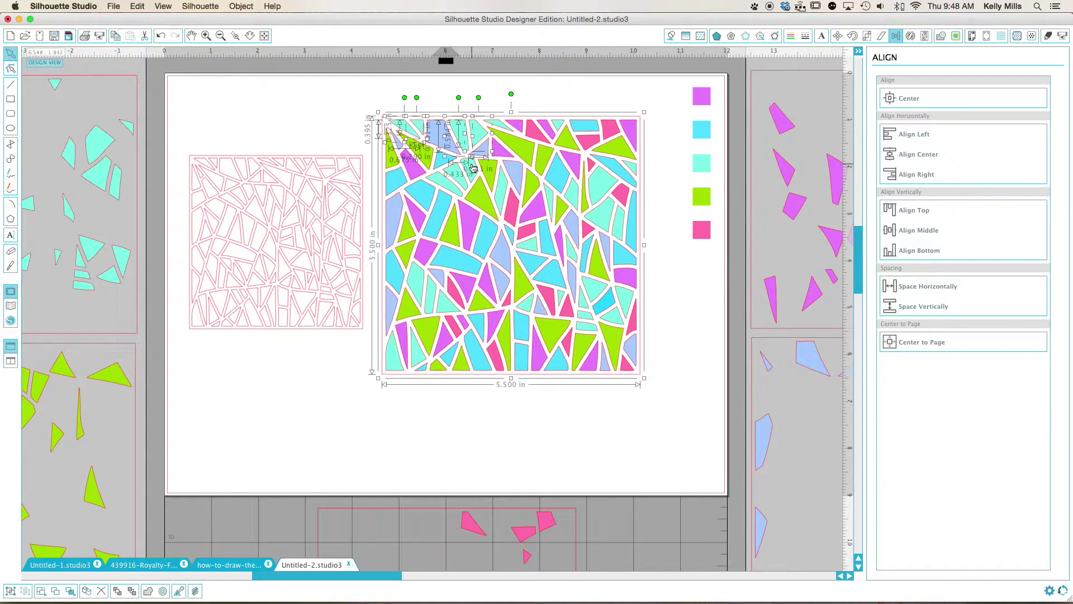
shift+click(468, 187)
shift+click(455, 184)
shift+click(441, 186)
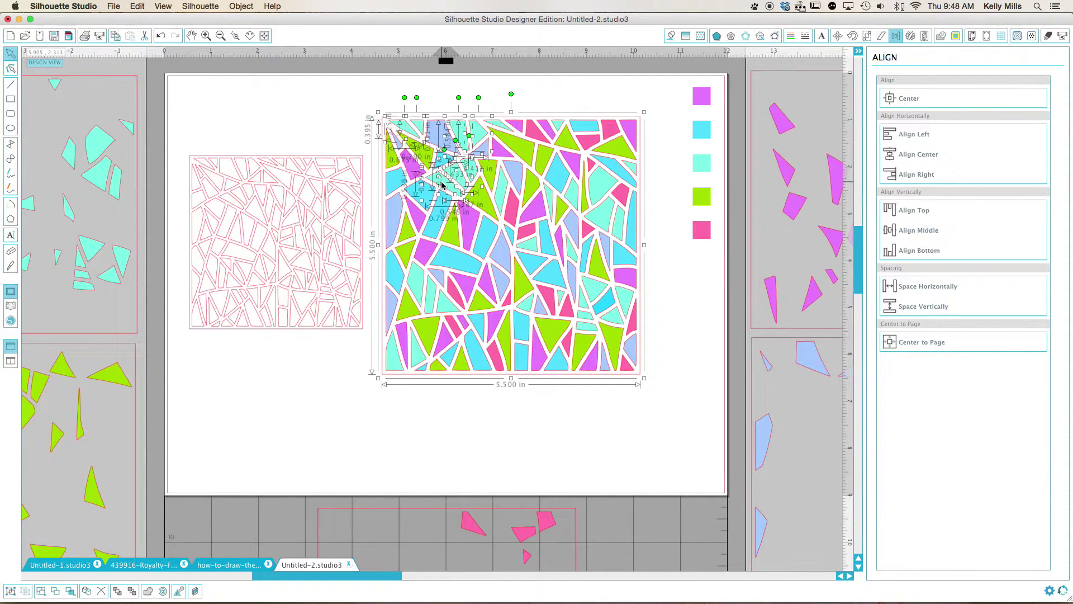
shift+click(424, 277)
shift+click(436, 293)
shift+click(445, 301)
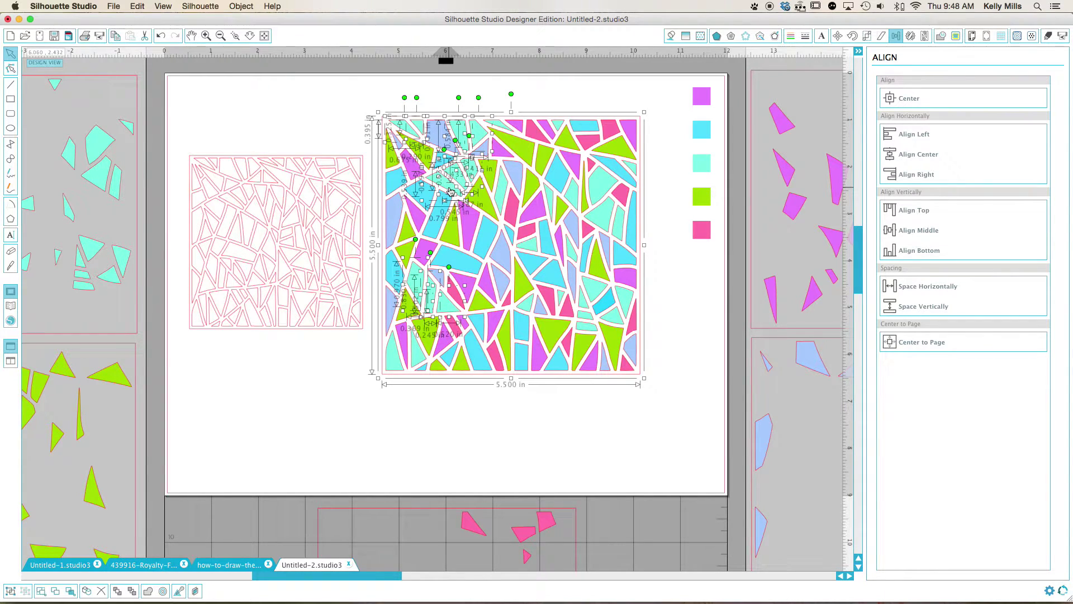
drag(450, 191, 234, 442)
- Add the bottom-left, central and right-side aqua pieces to the selection
shift+click(396, 360)
shift+click(420, 359)
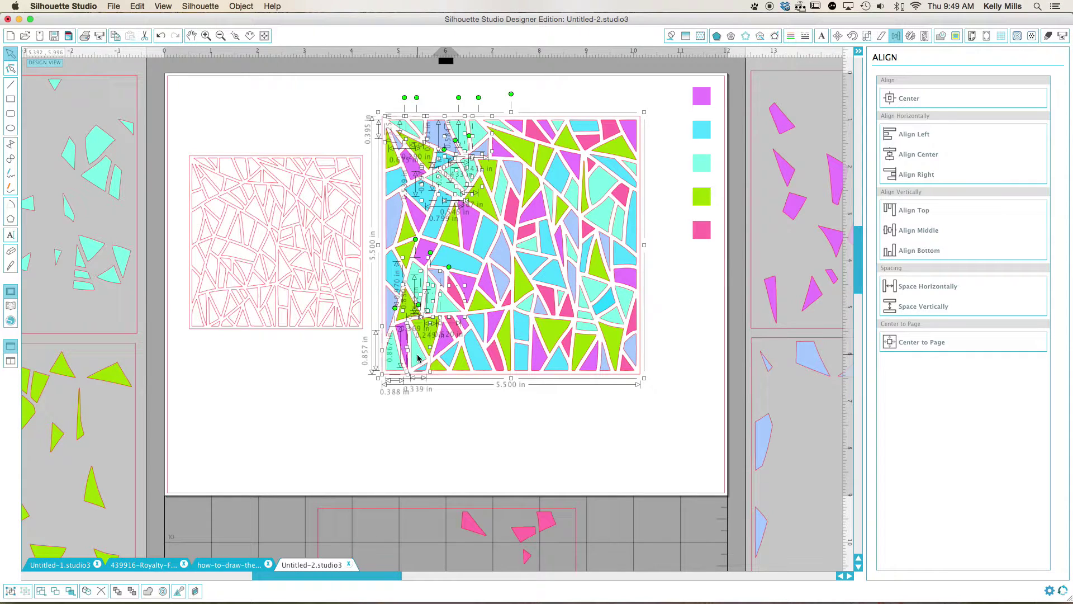
shift+click(528, 307)
shift+click(561, 297)
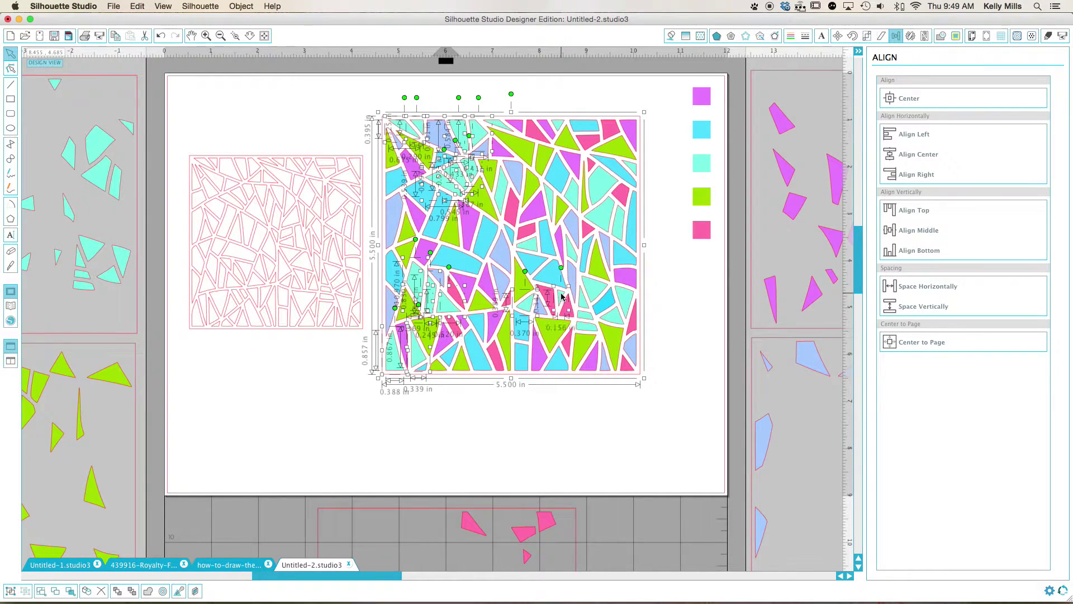
shift+click(530, 247)
shift+click(575, 253)
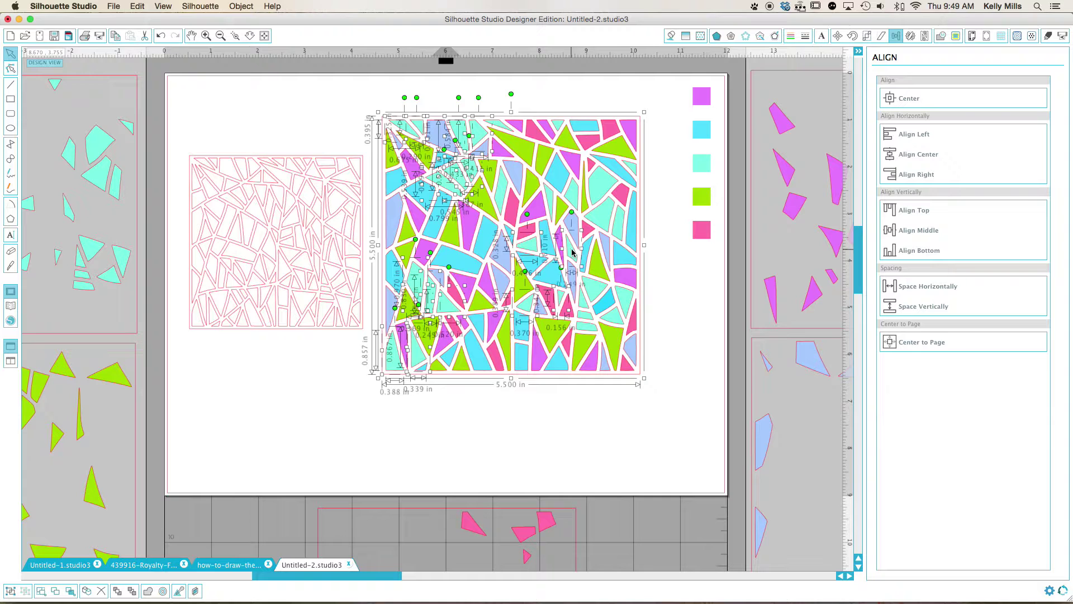
shift+click(603, 217)
shift+click(619, 220)
shift+click(608, 190)
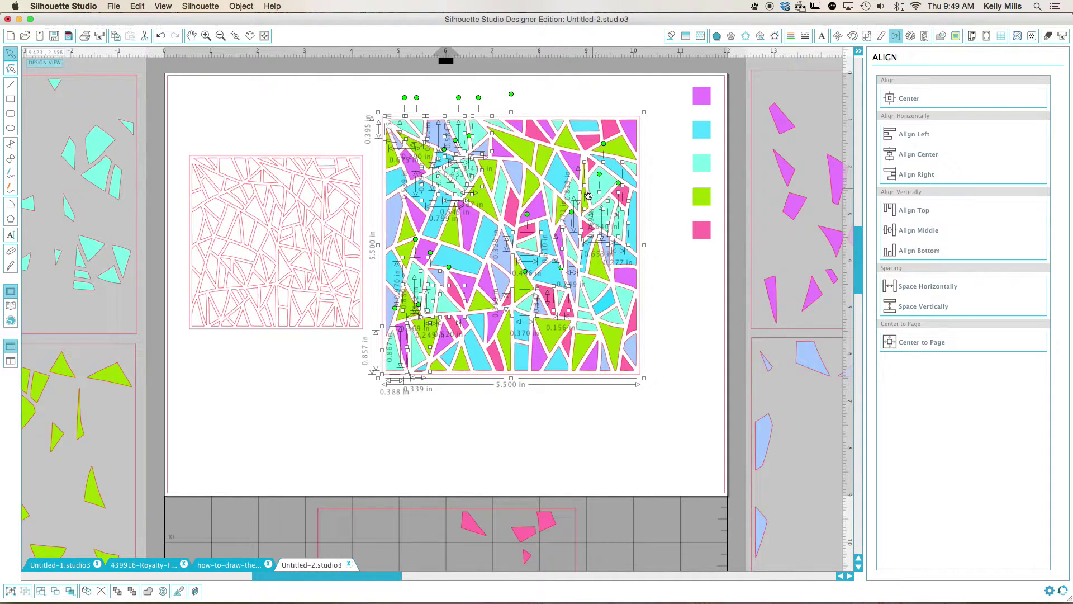
shift+click(553, 200)
shift+click(571, 196)
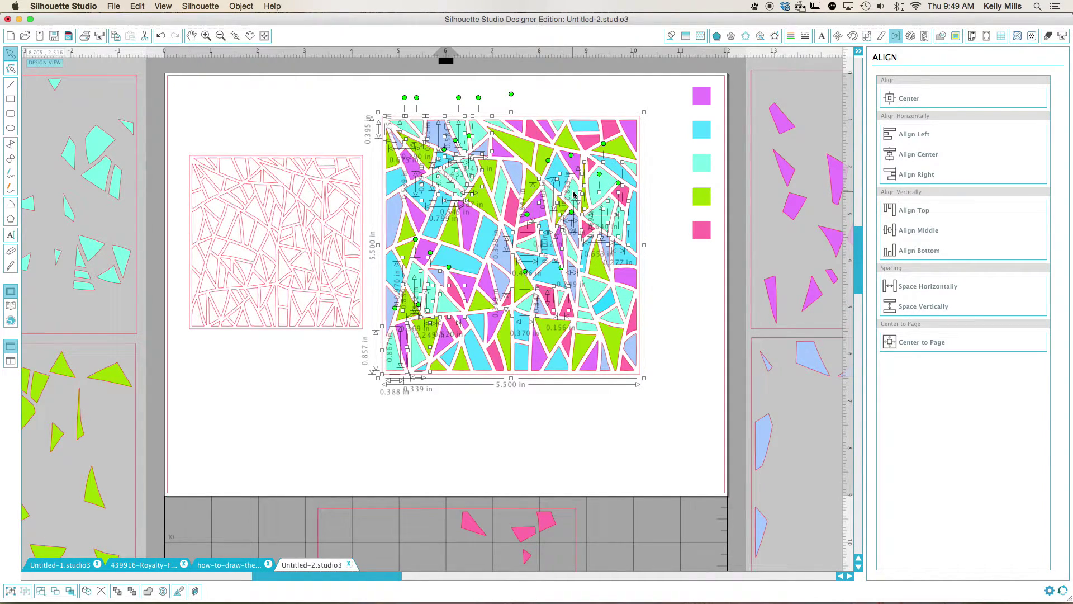
- Add the top and lower-right aqua pieces, then pull the whole aqua cluster below the mosaic
shift+click(555, 130)
shift+click(499, 127)
shift+click(476, 132)
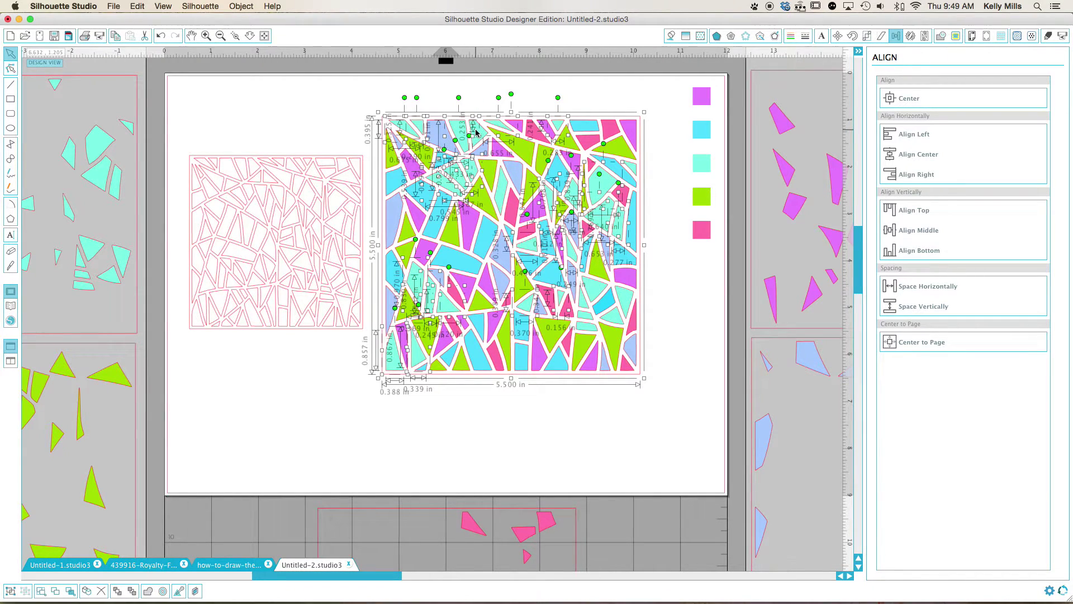
shift+click(475, 132)
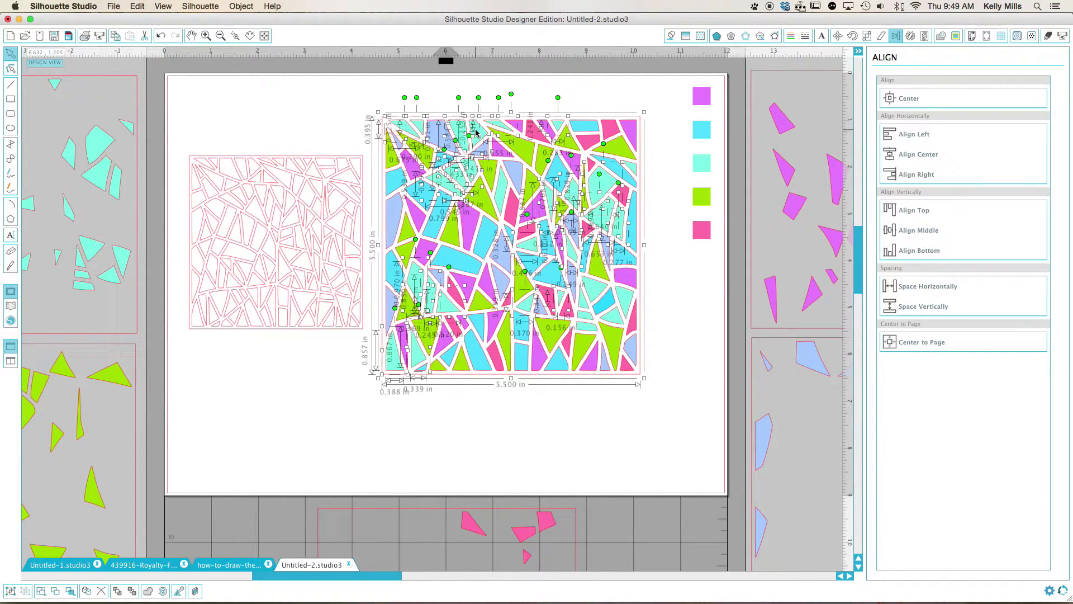
shift+click(633, 166)
shift+click(612, 299)
shift+click(581, 304)
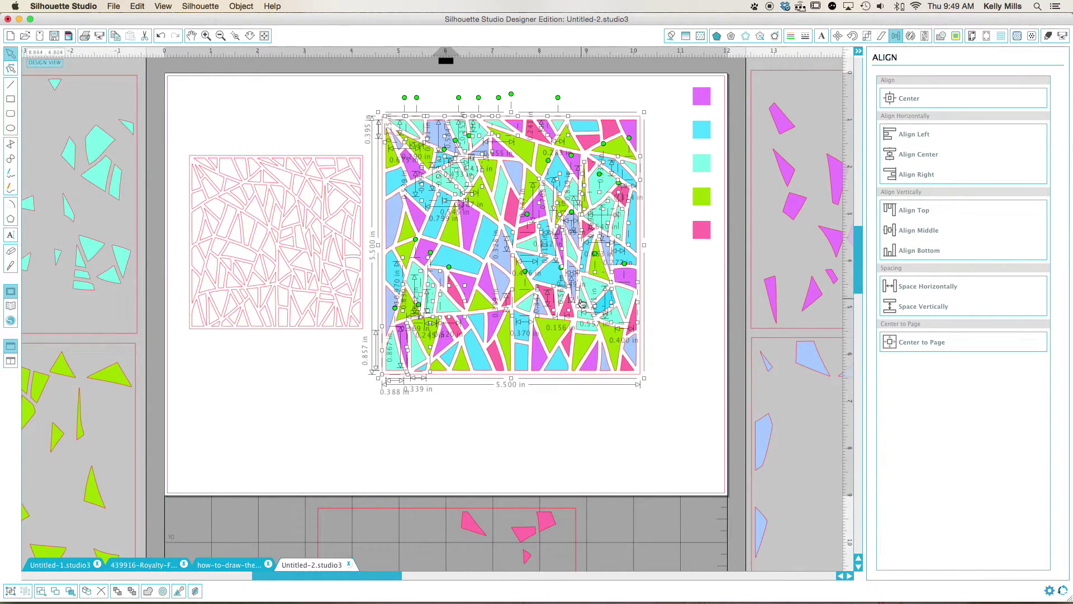
shift+click(585, 318)
shift+click(585, 330)
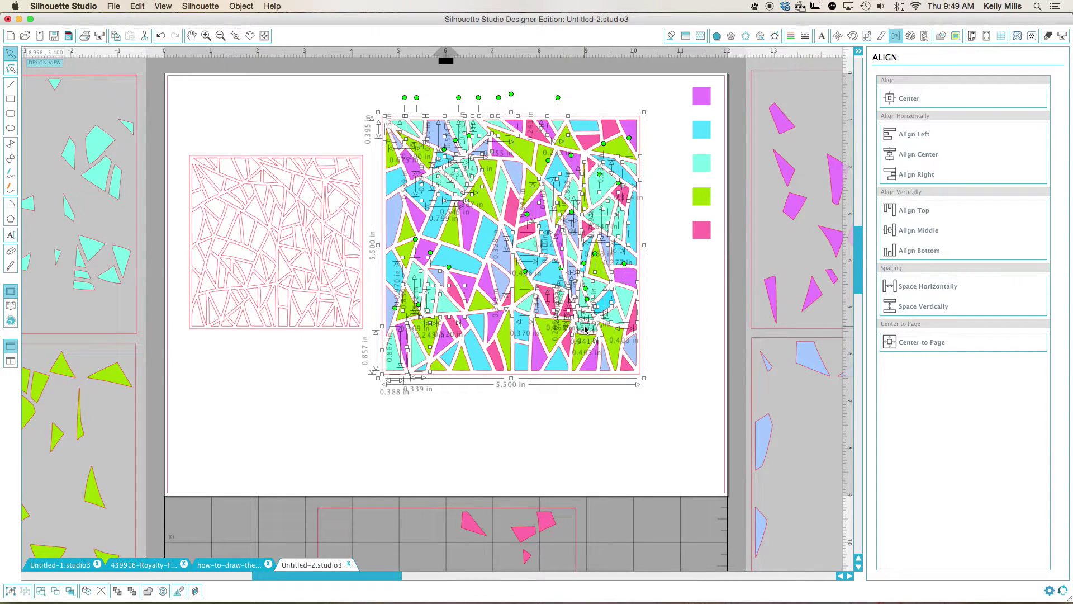
shift+click(616, 320)
drag(616, 323, 408, 541)
- Undo the aqua move, retry dragging the pieces to the lower left, then undo again
scroll(561, 391, up, 3)
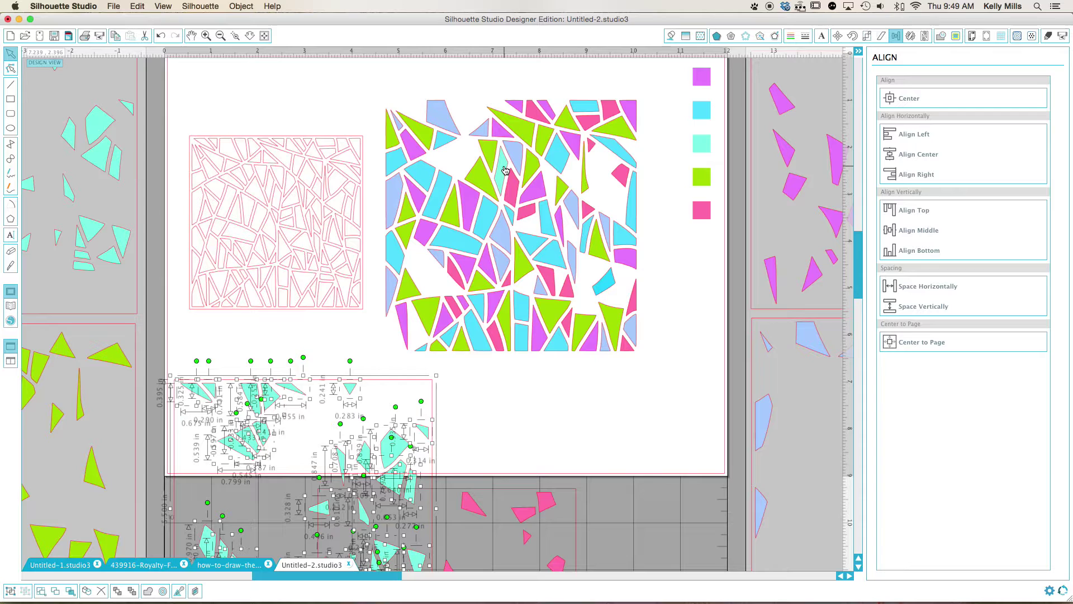
scroll(505, 171, down, 3)
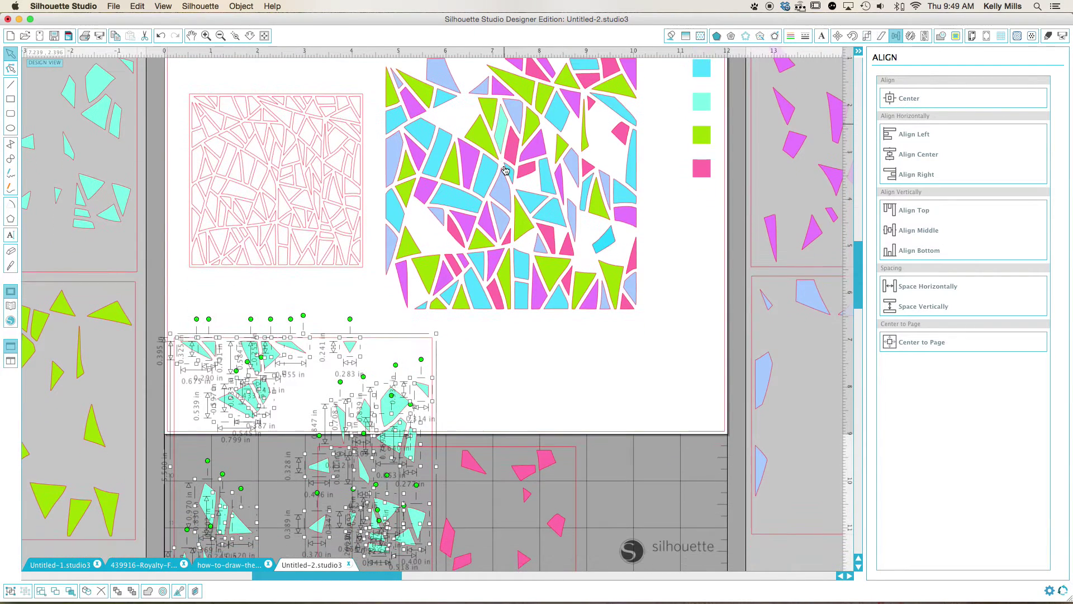
scroll(504, 171, up, 4)
key(super+z)
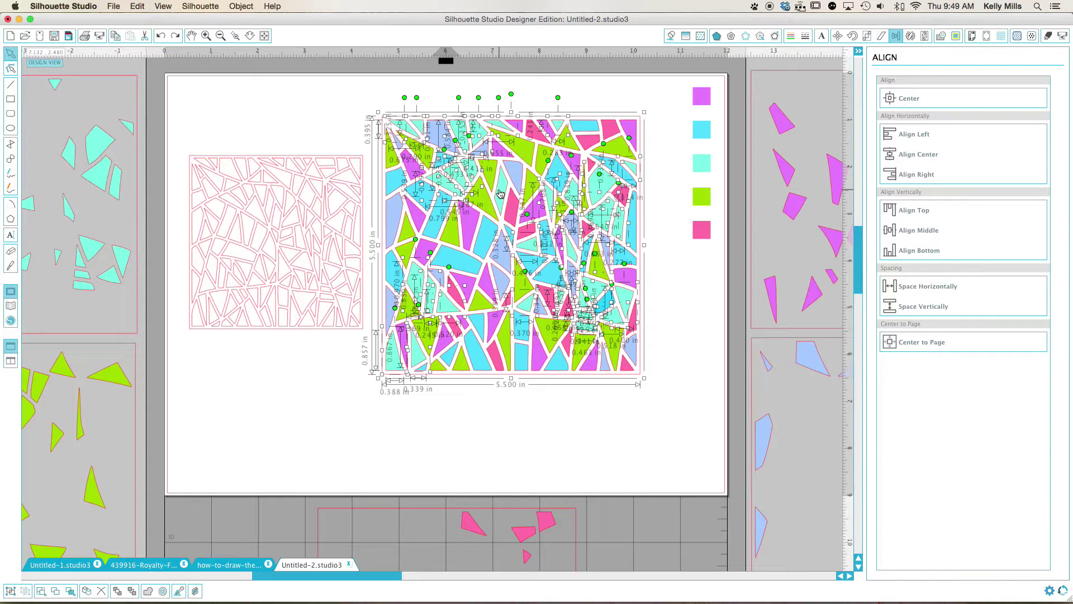
shift+click(500, 194)
drag(501, 194, 243, 458)
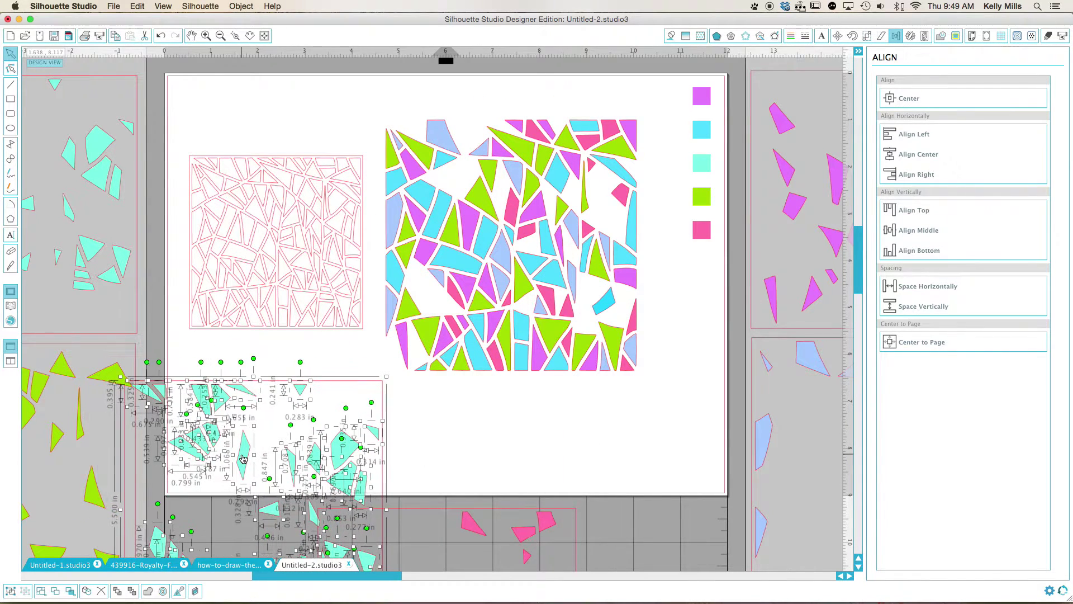
click(624, 204)
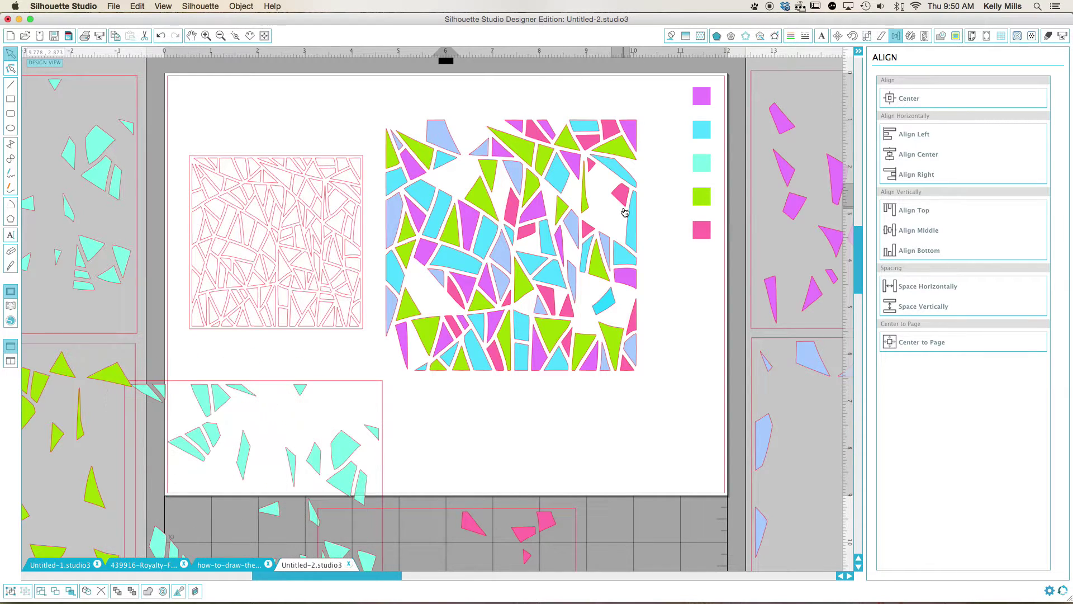
click(587, 398)
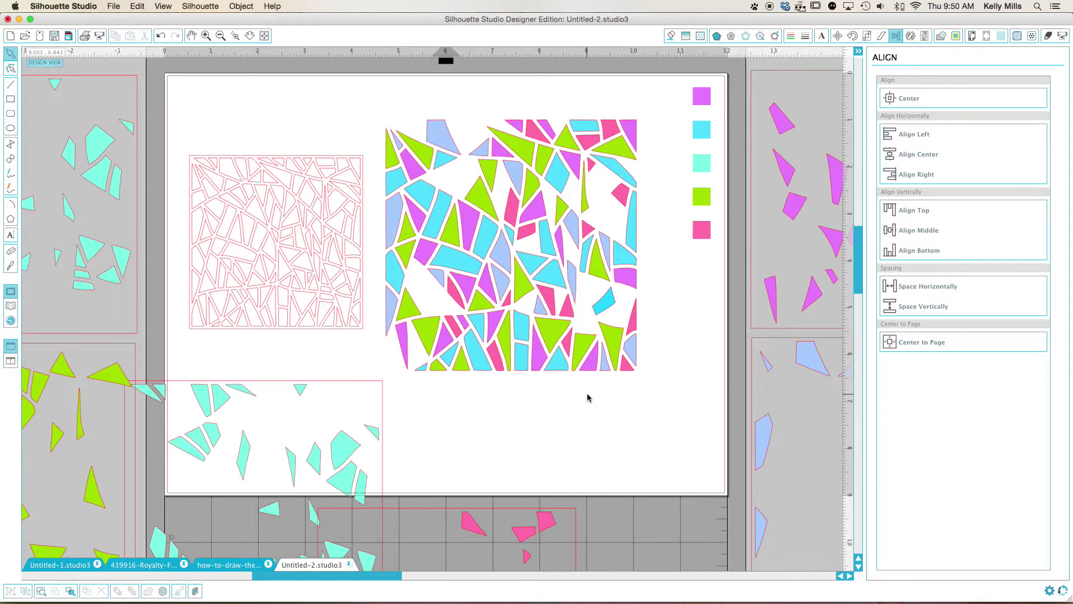
key(ctrl+z)
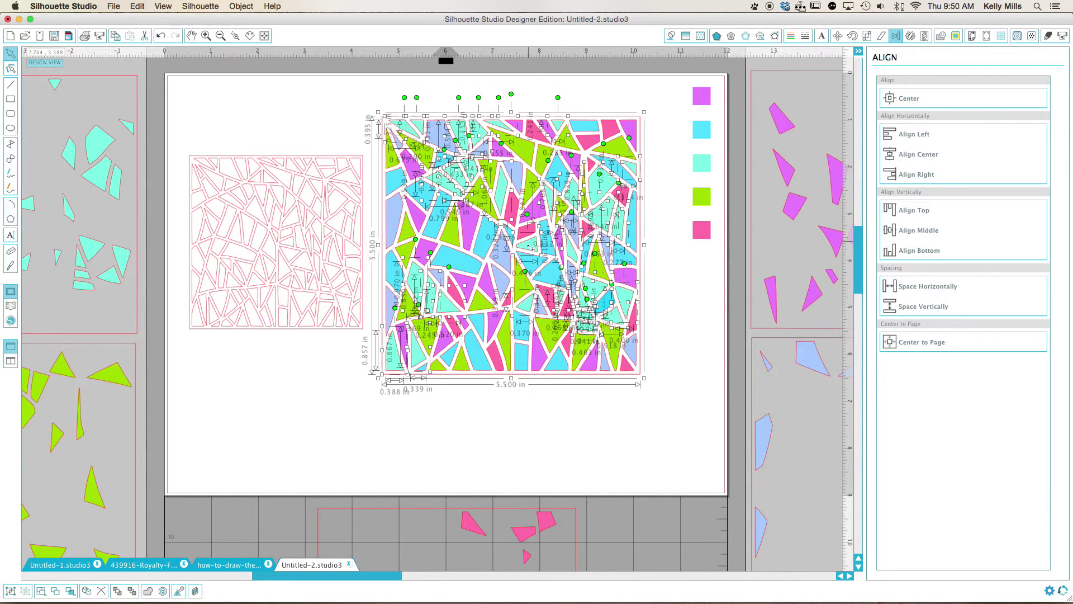
- Drag the aqua pieces out of the mosaic and settle them beneath the pink outline square
drag(534, 246, 512, 484)
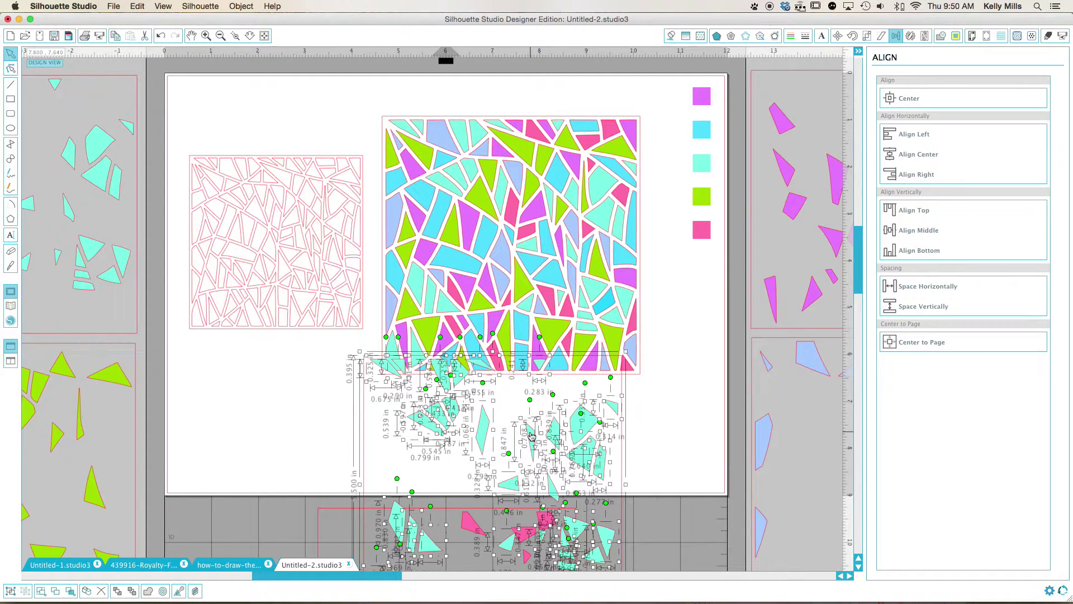
drag(531, 436, 321, 389)
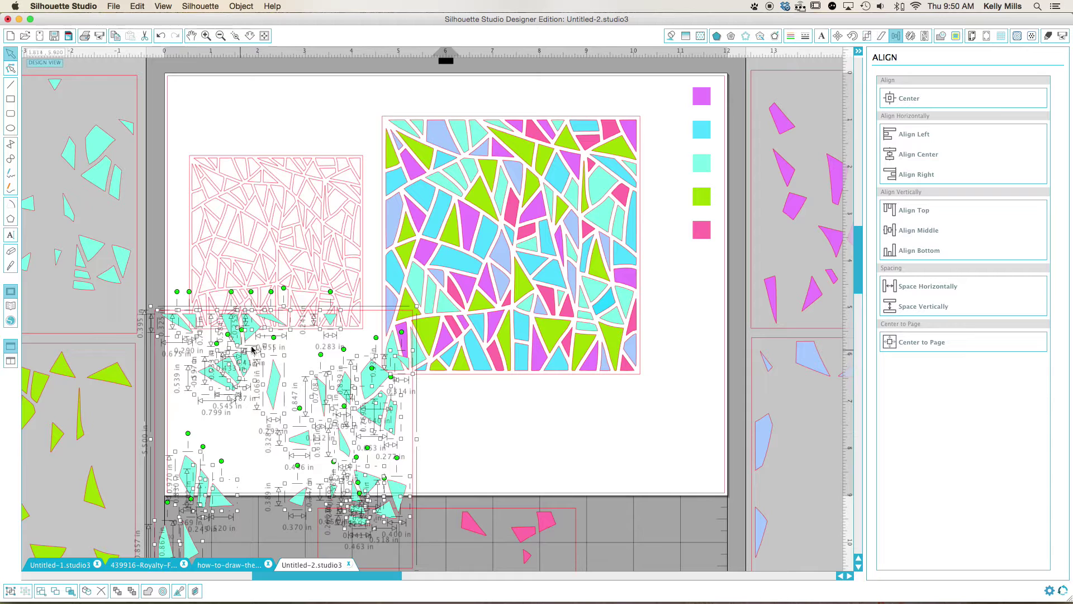
mouse_move(12, 588)
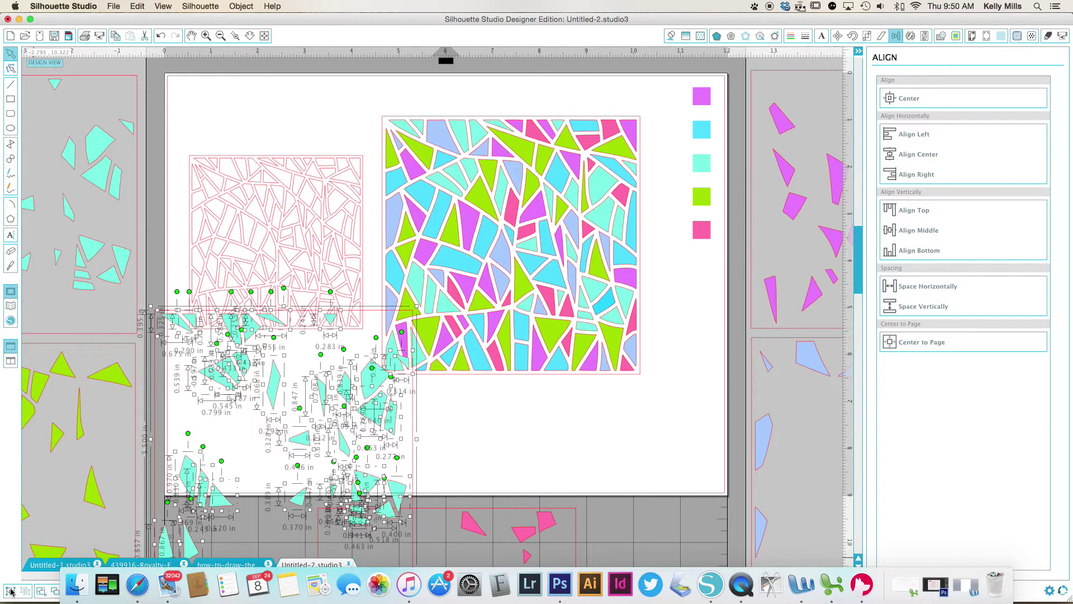
drag(384, 374, 418, 399)
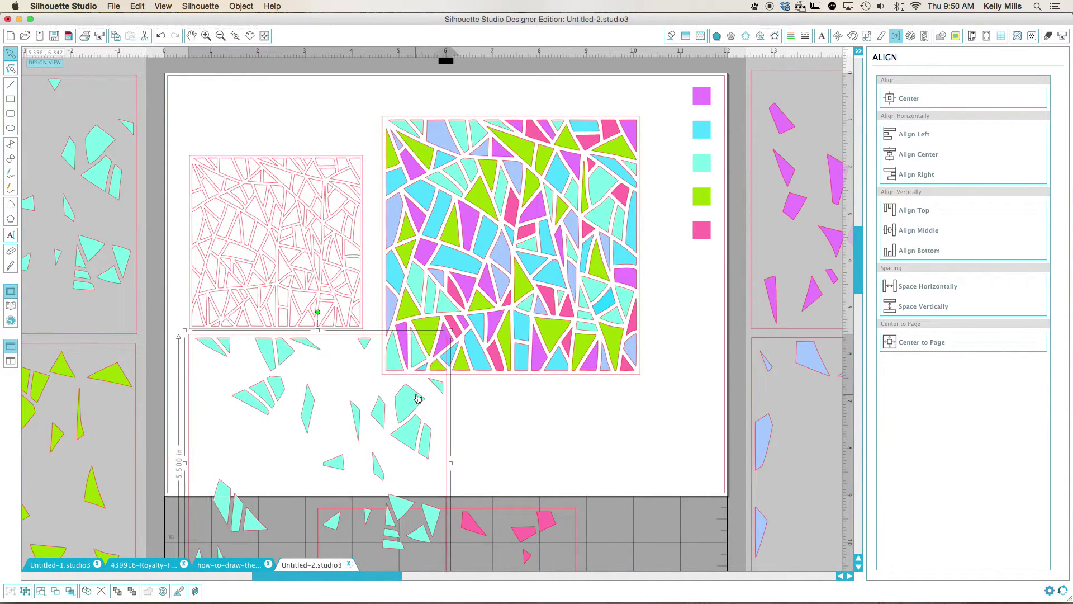
- Zoom out, move the pink piece set off the mat, and delete the spare far-right aqua set
click(219, 36)
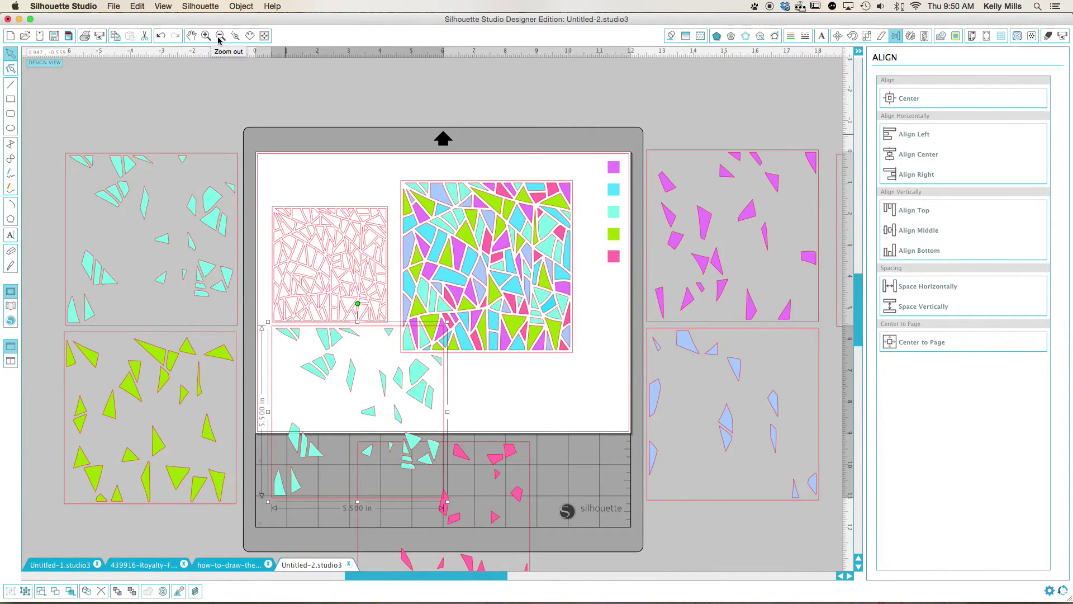
click(220, 36)
click(219, 36)
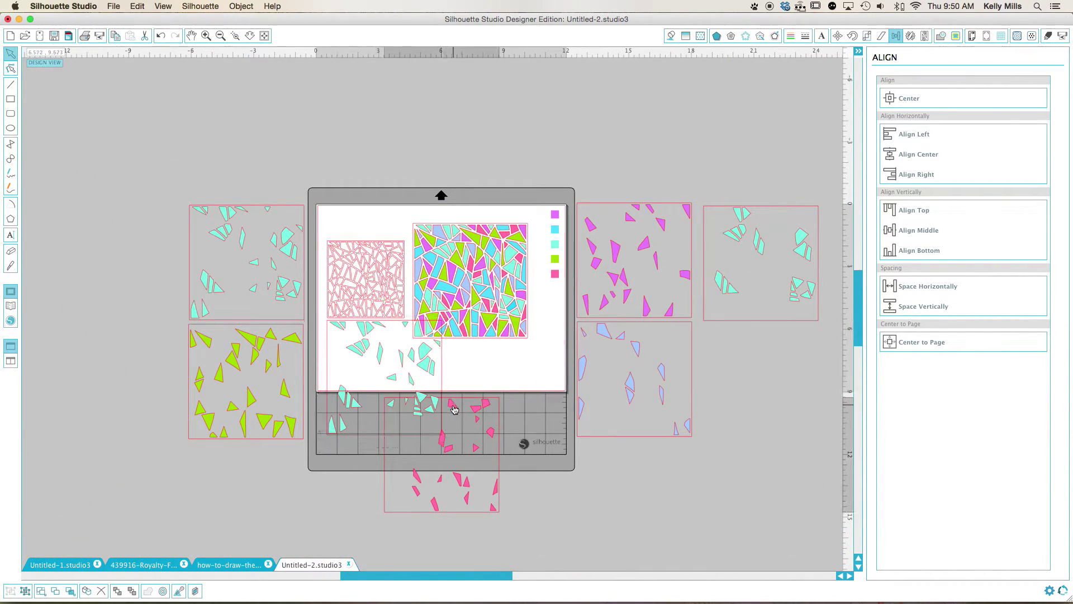
drag(454, 405, 123, 318)
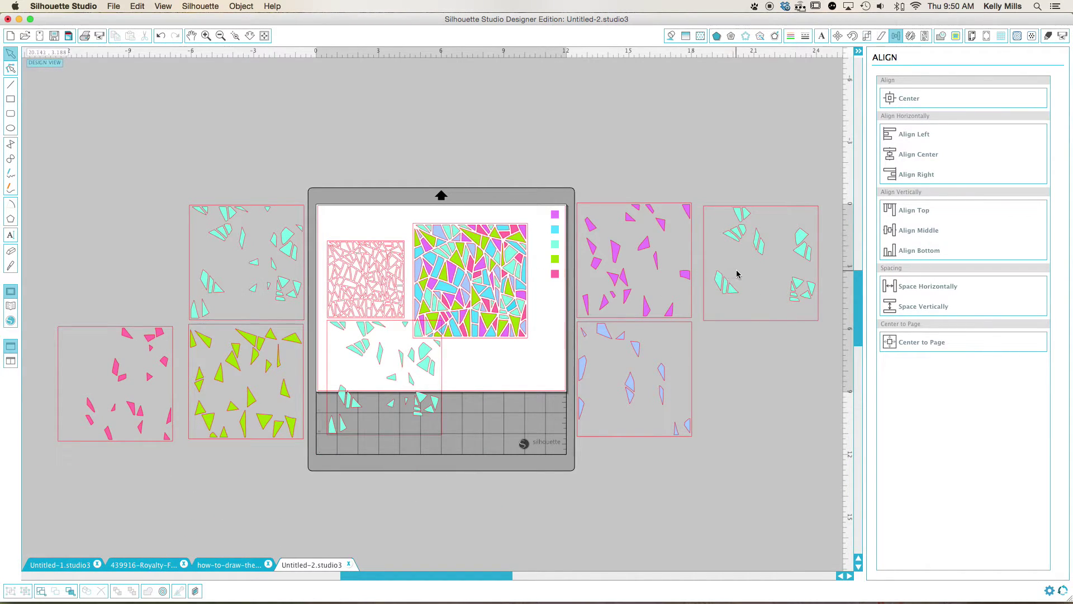
click(795, 244)
key(Delete)
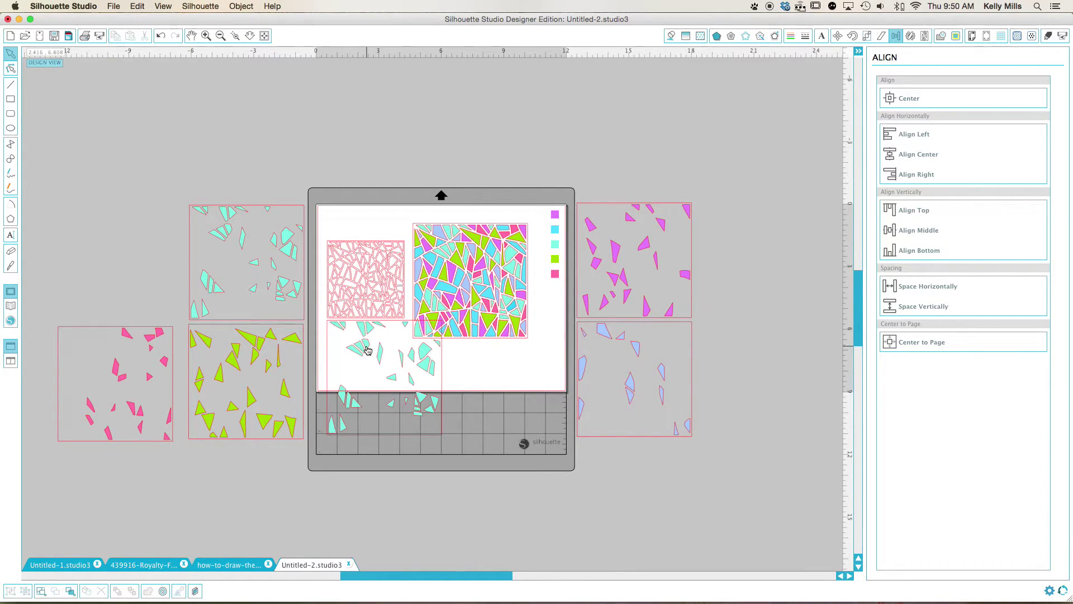
- Centre the aqua set just below the mosaic, deselect it, and zoom back in
drag(369, 350, 425, 388)
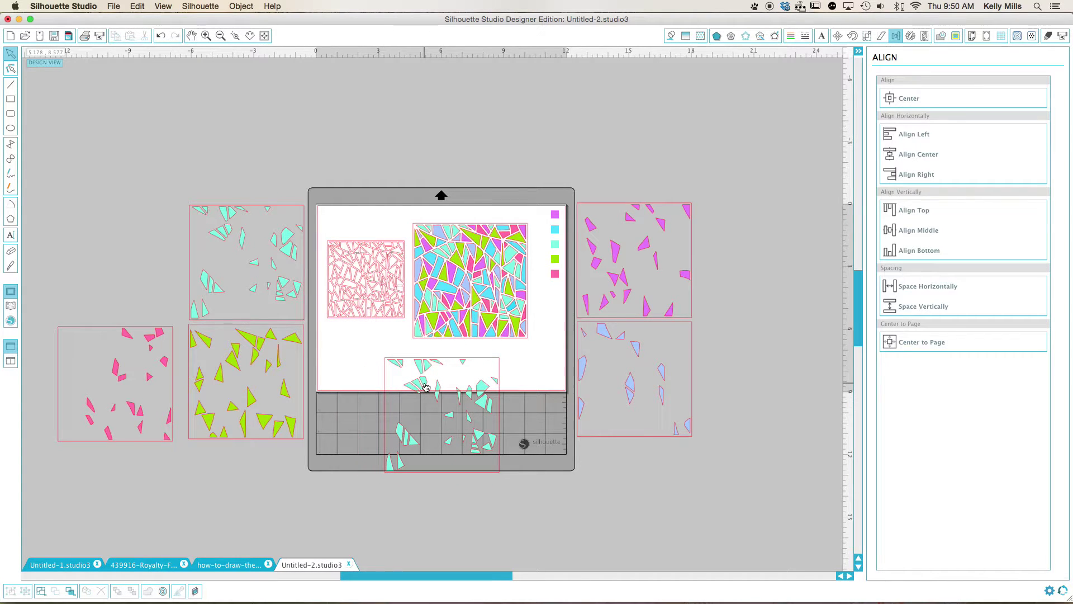
drag(425, 391, 422, 380)
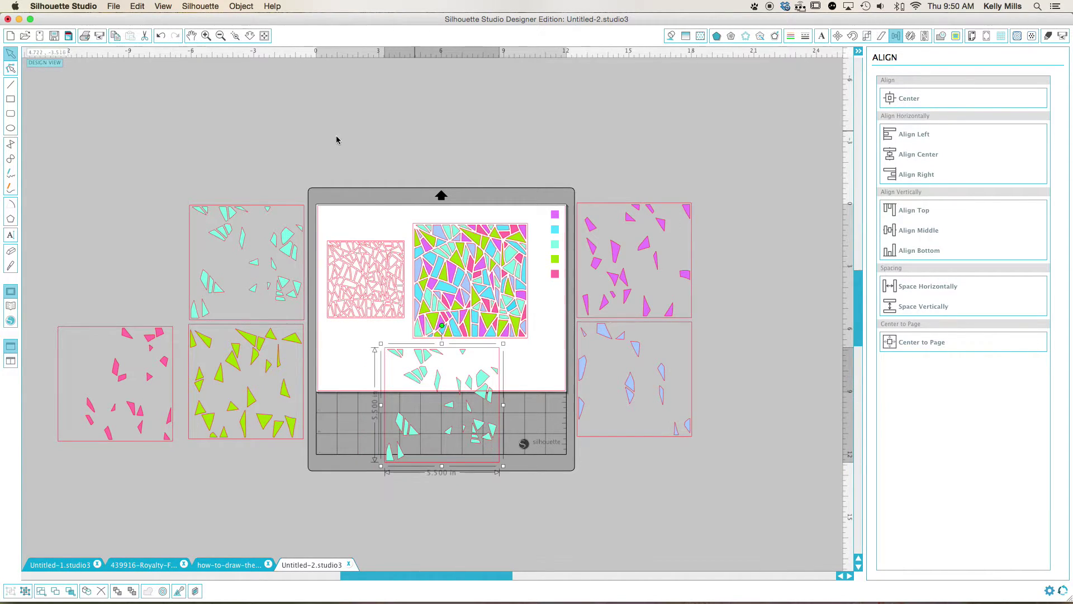
click(570, 467)
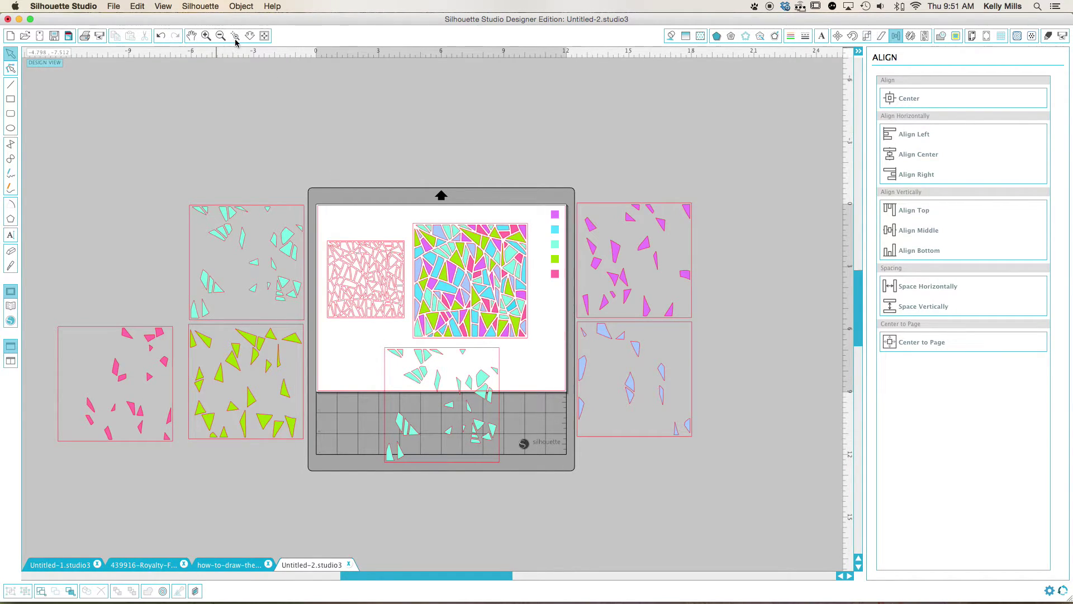
click(206, 36)
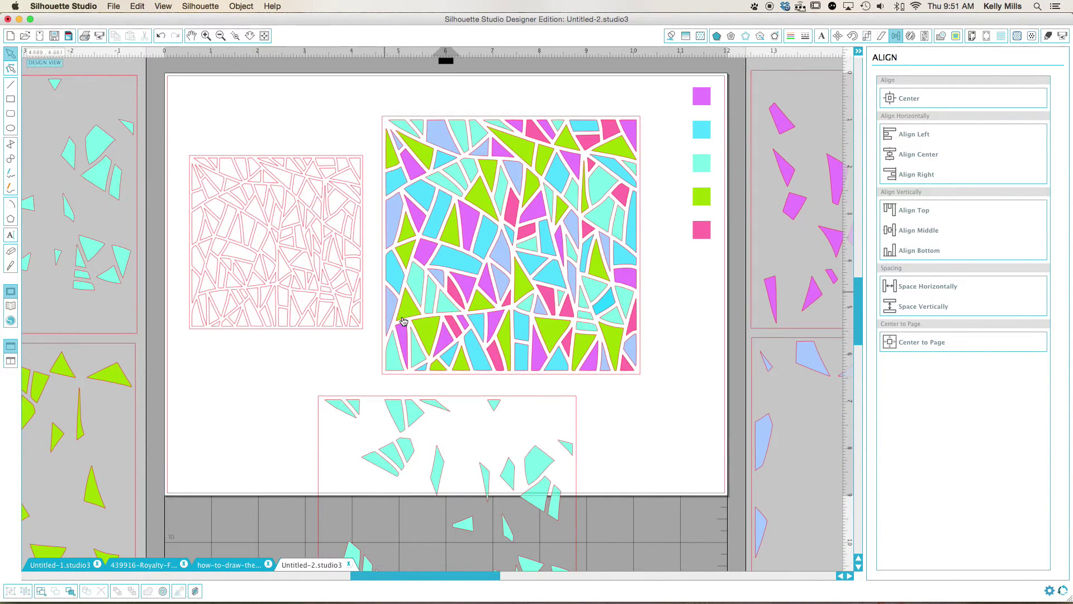
- Move the aqua shard set from the page bottom to the lower left
click(401, 422)
drag(401, 422, 257, 429)
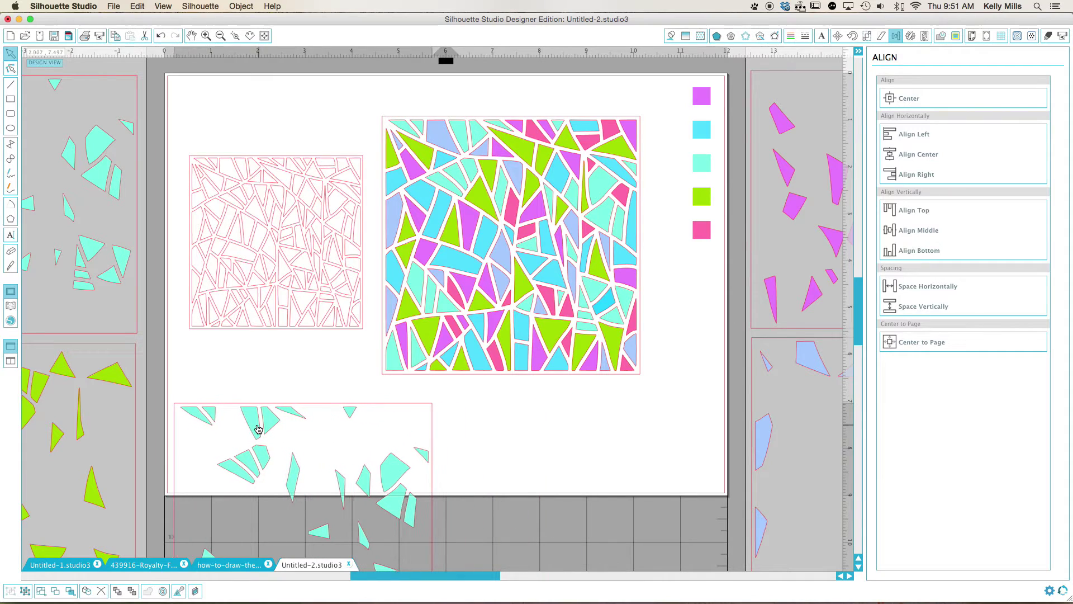
click(257, 423)
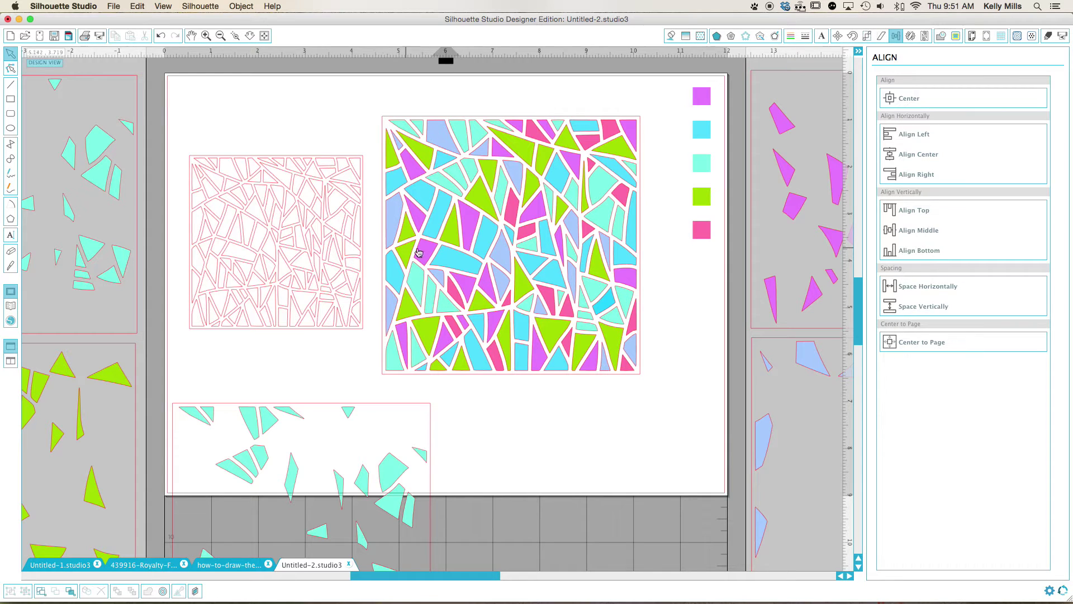
- Delete the whole pink outline stencil and nudge a pink mosaic piece sideways
click(329, 212)
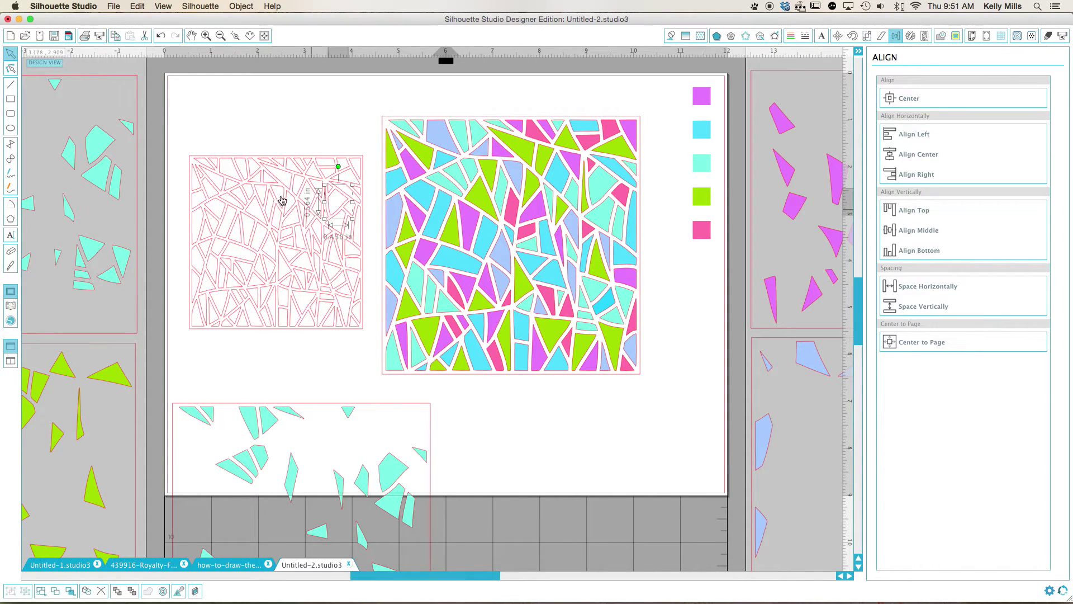
drag(187, 137, 367, 348)
key(Delete)
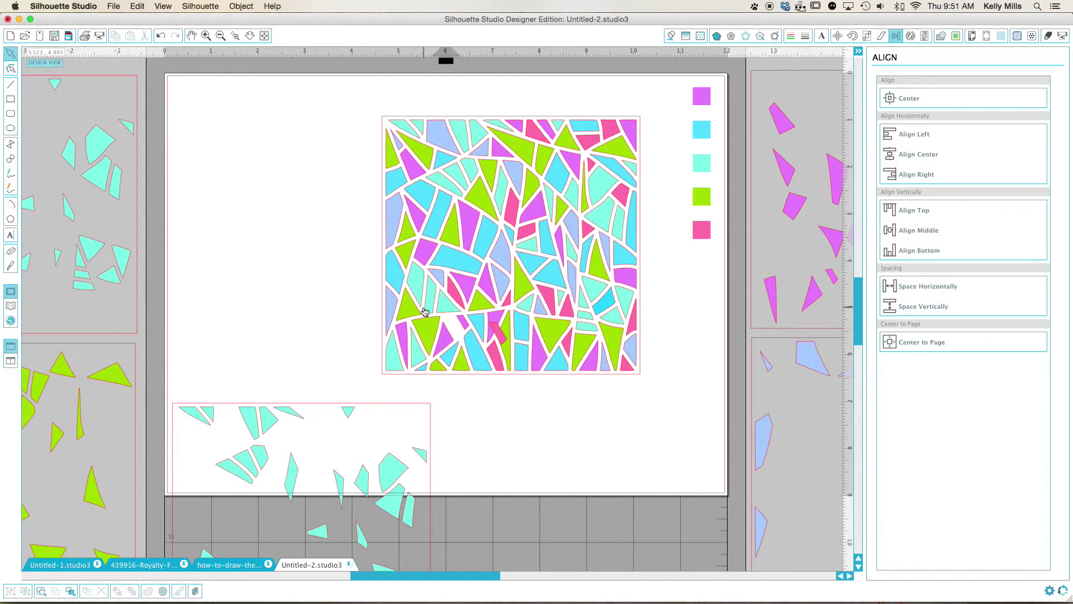
key(Left)
key(Left)
key(Left)
key(Left)
- Group the coloured mosaic pieces, then move the mosaic and colour swatches toward the page bottom
drag(352, 113, 648, 378)
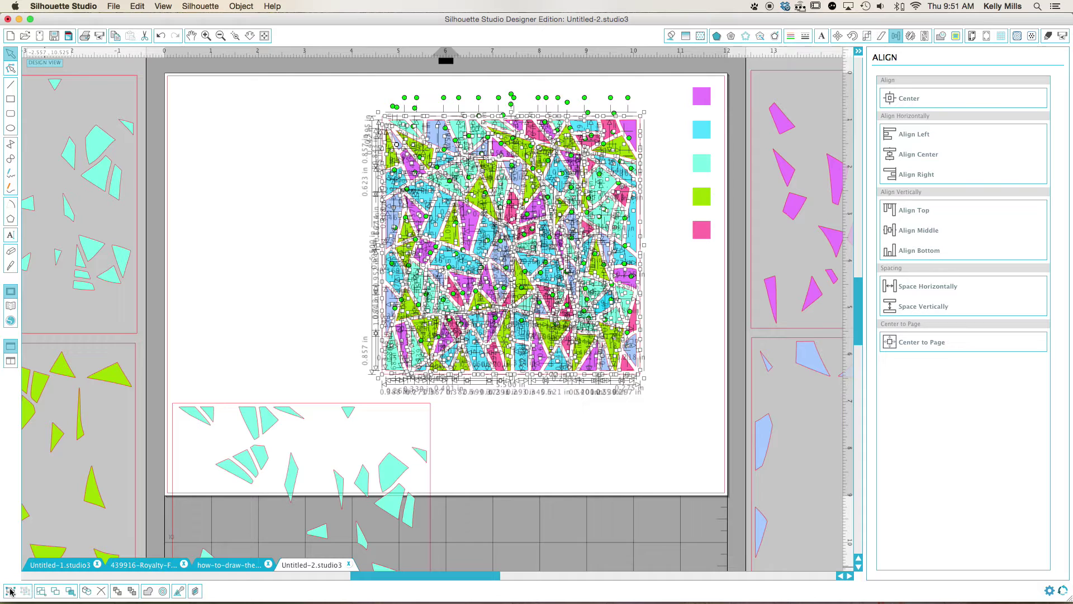
click(10, 591)
drag(497, 272, 572, 553)
click(698, 97)
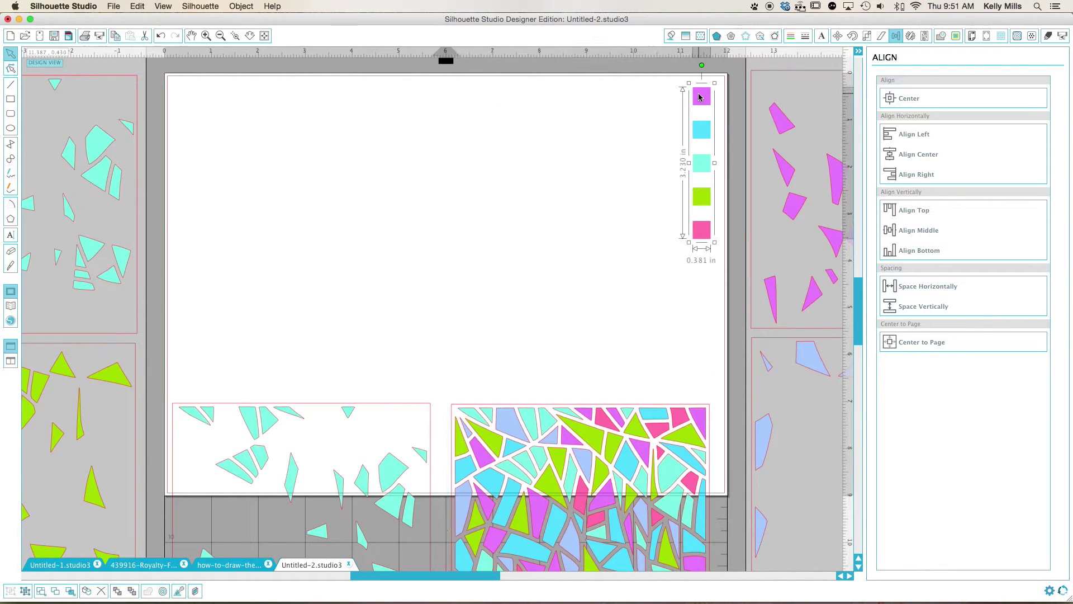
drag(699, 97, 151, 376)
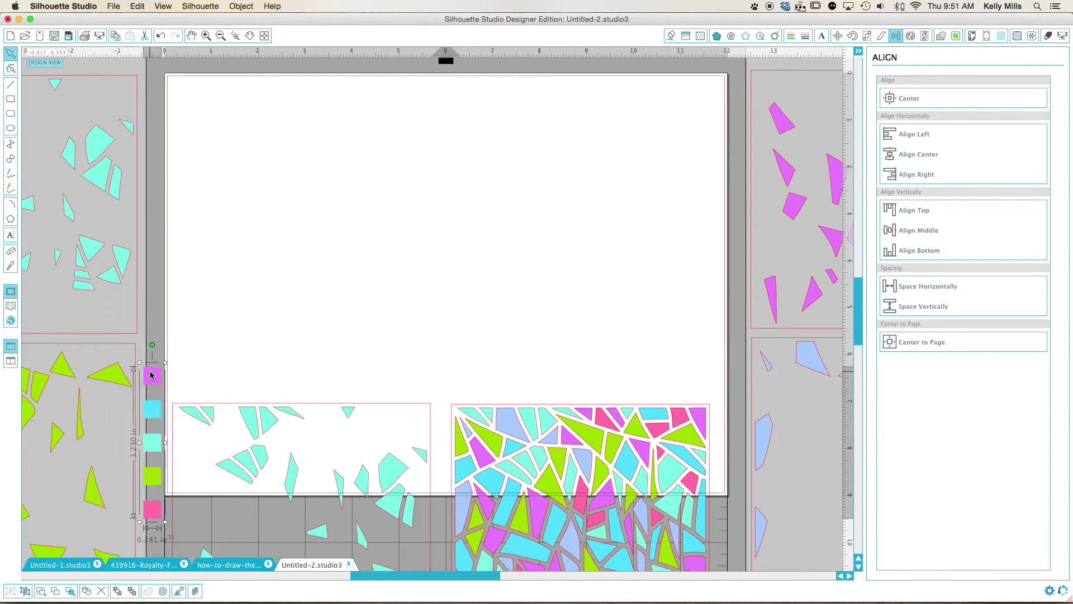
- Cut and paste the cyan shard stencil, placing it at the page's top-left corner
click(272, 427)
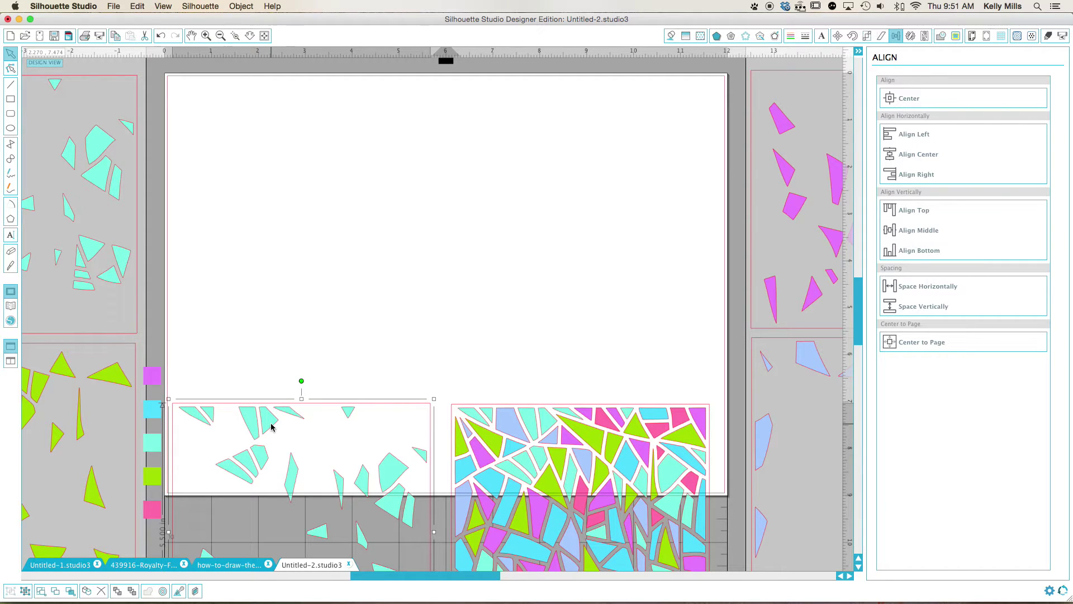
key(super+x)
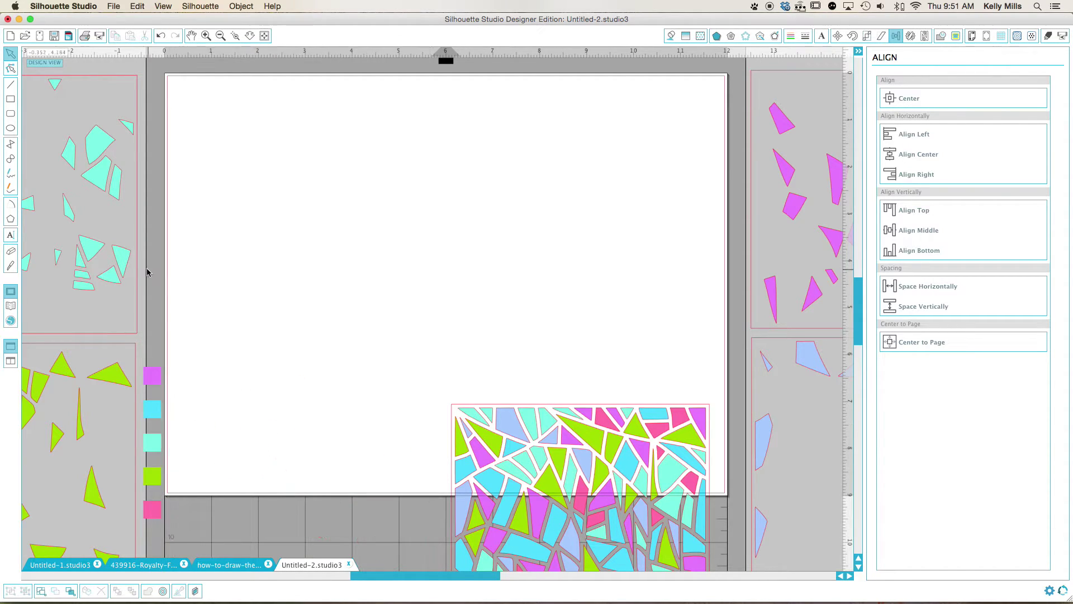
key(super+v)
mouse_move(396, 276)
mouse_down()
mouse_move(426, 272)
mouse_move(413, 269)
mouse_up()
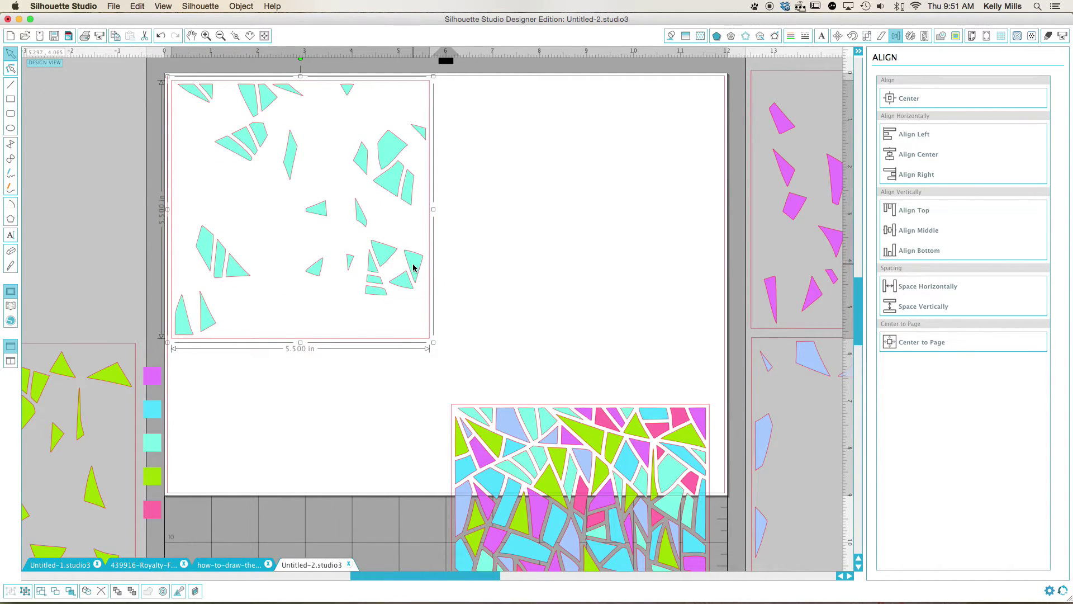
- Place the green stencil at the page's upper right beside the cyan one, and move the mosaic onto the left pasteboard
click(120, 386)
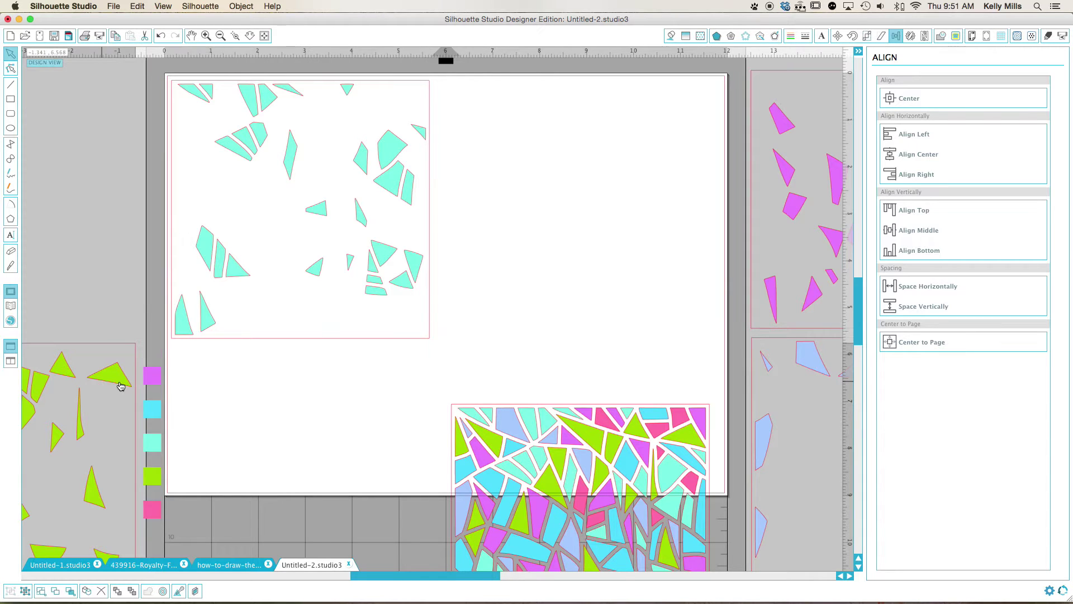
drag(120, 386, 673, 120)
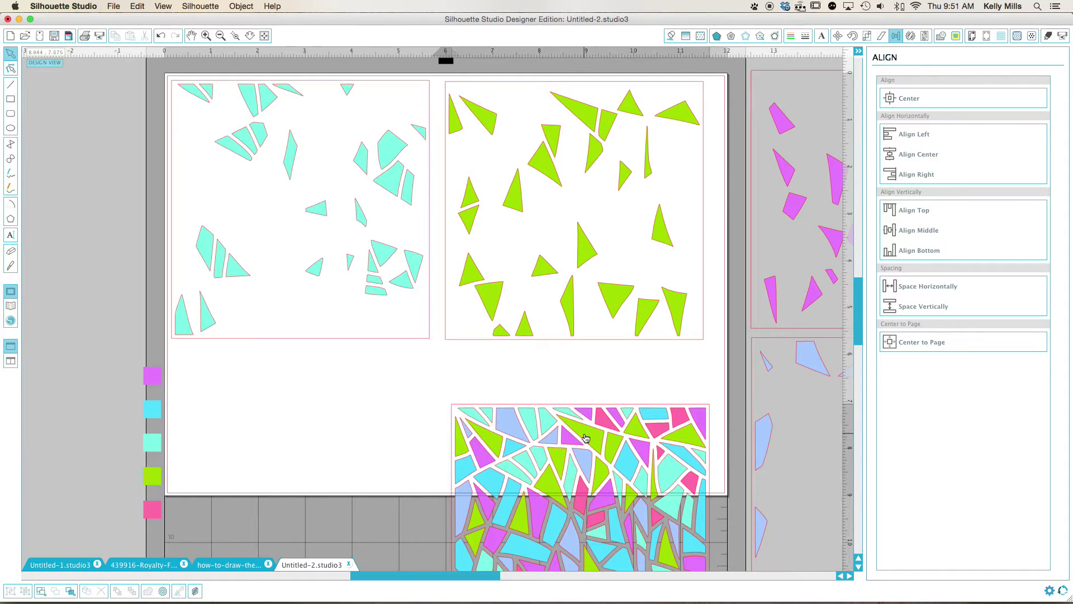
drag(585, 438, 60, 105)
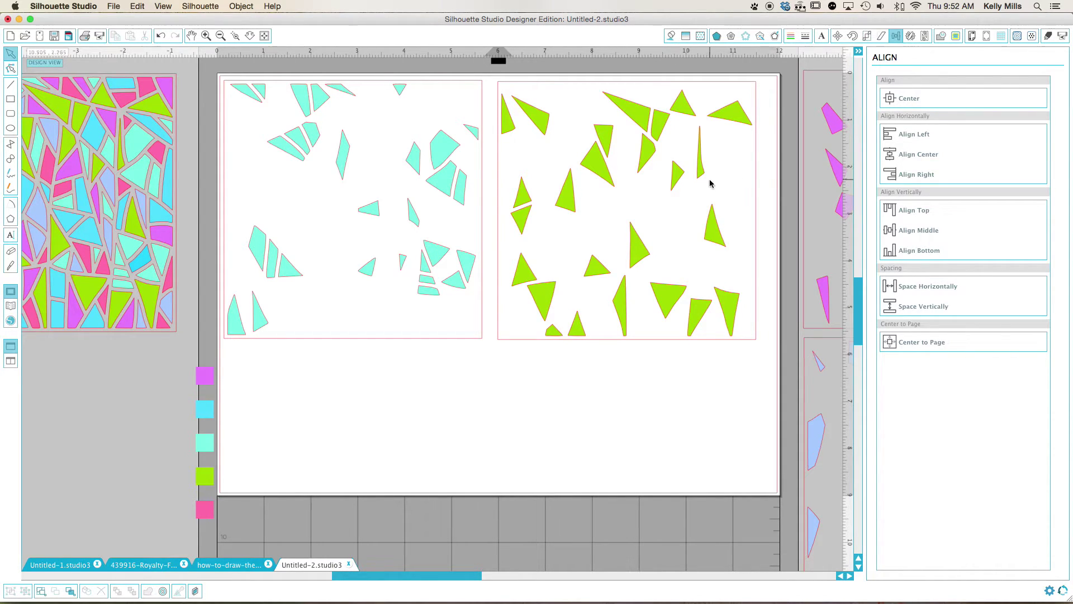
click(479, 84)
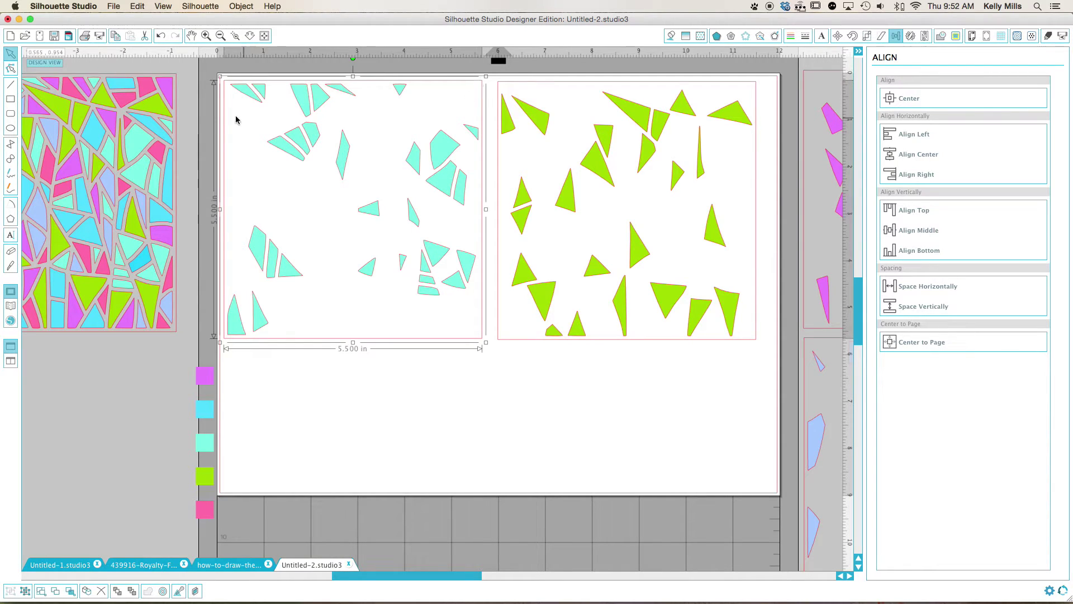
- Ungroup the cyan stencil into separate pieces and test-select a single triangle
right_click(300, 148)
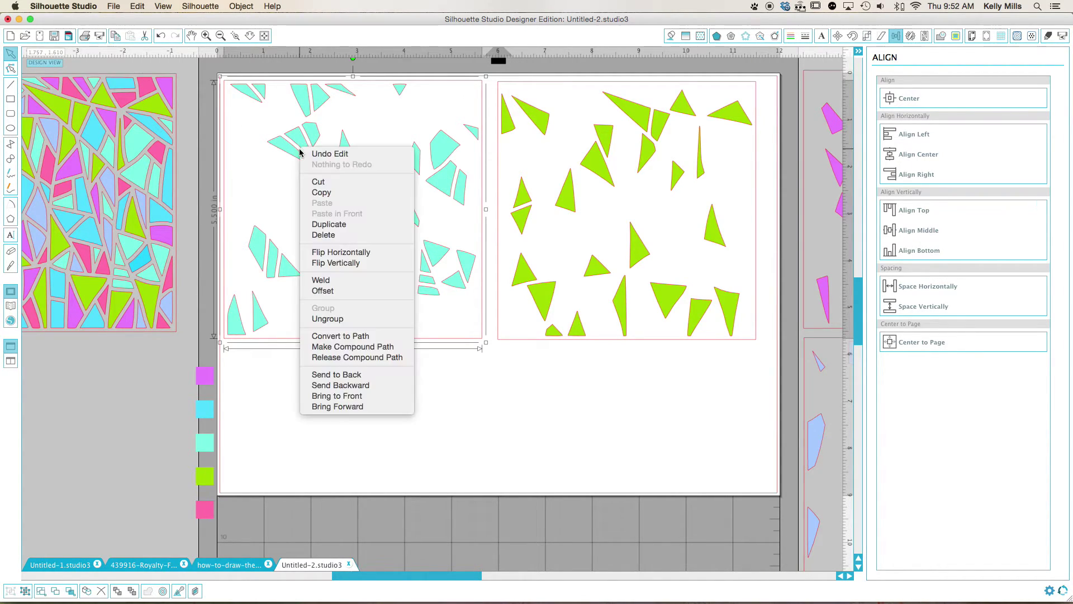
click(335, 320)
click(355, 402)
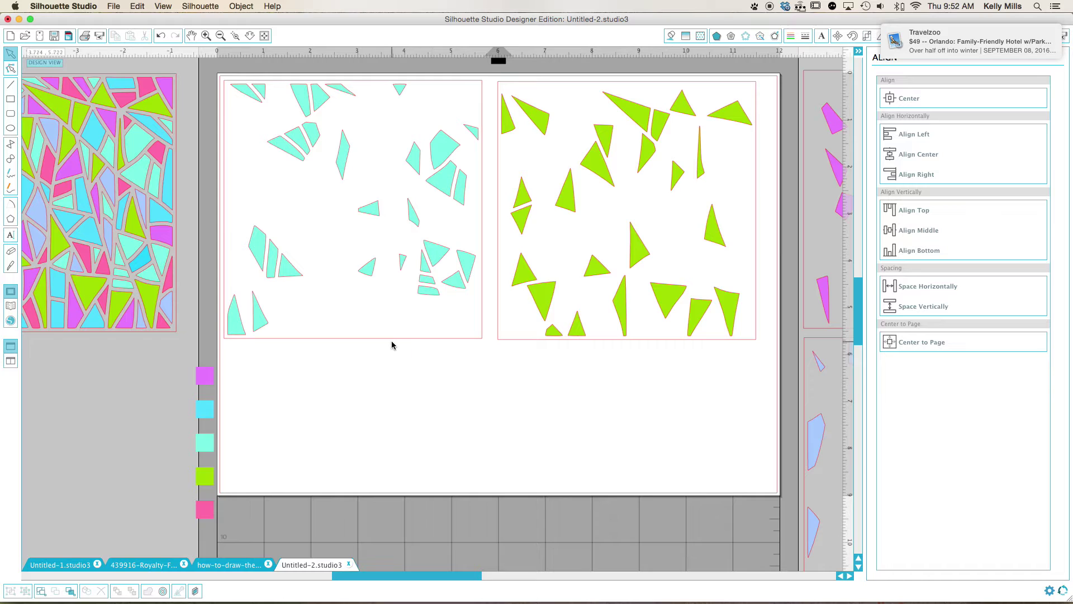
click(435, 257)
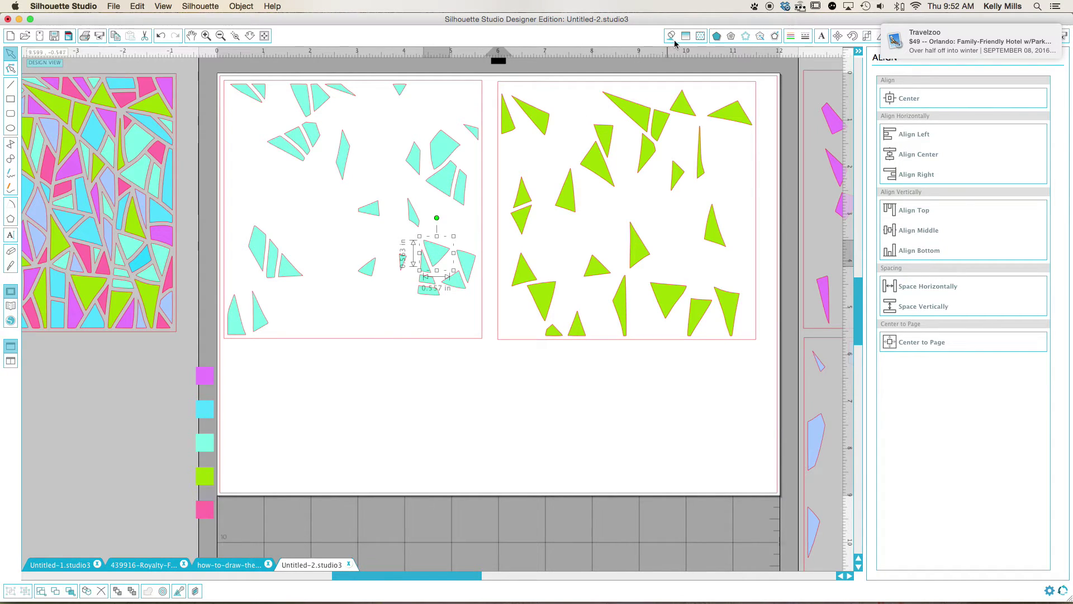
click(474, 368)
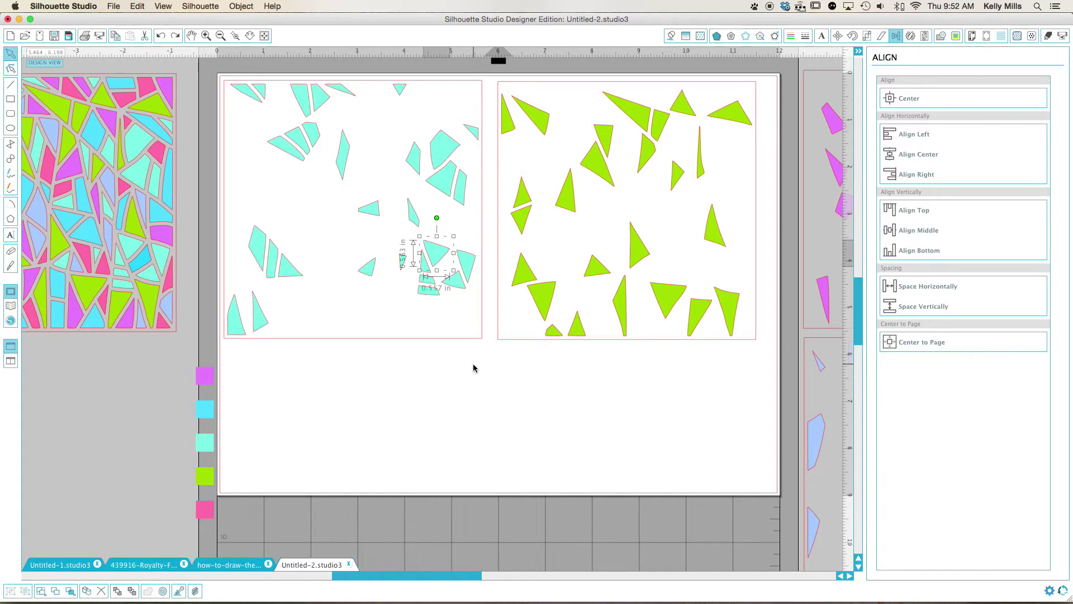
- Select all the cyan pieces, test-move the pink frame, then undo the move
key(super+a)
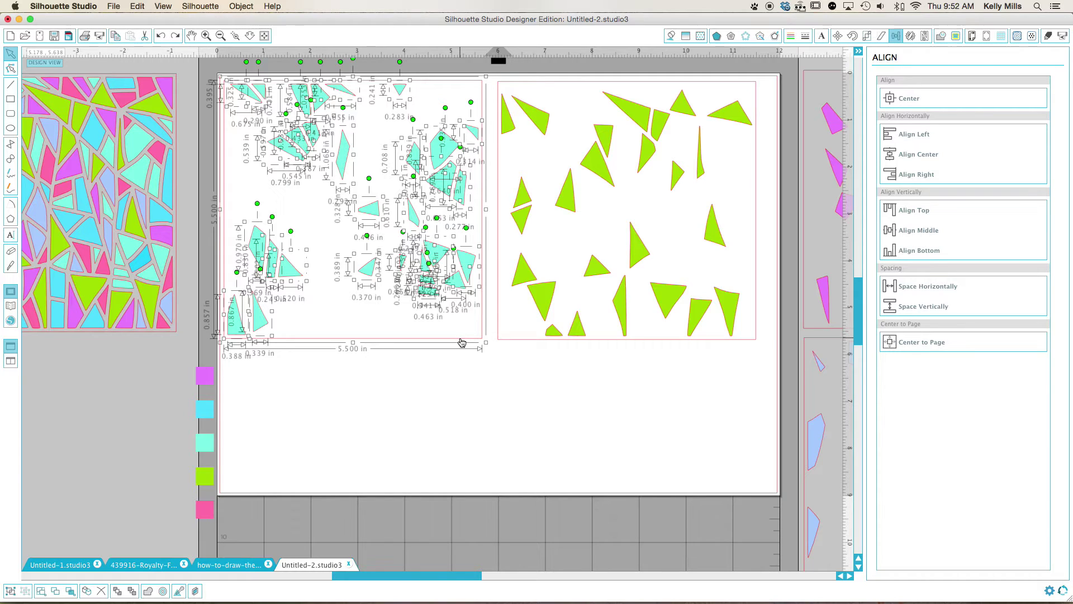
click(461, 342)
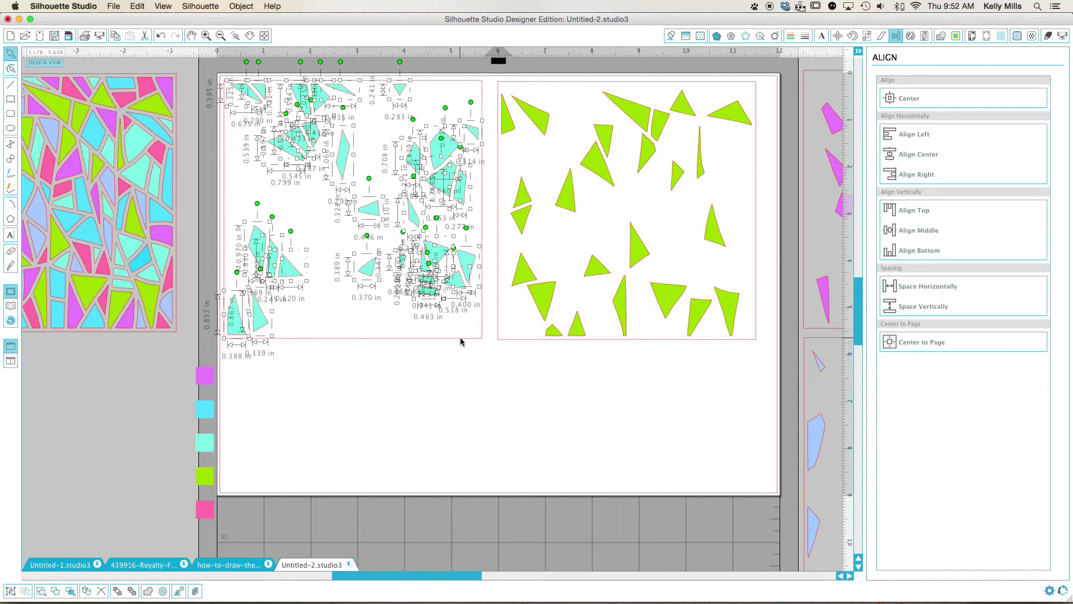
click(462, 342)
click(462, 342)
drag(462, 342, 489, 433)
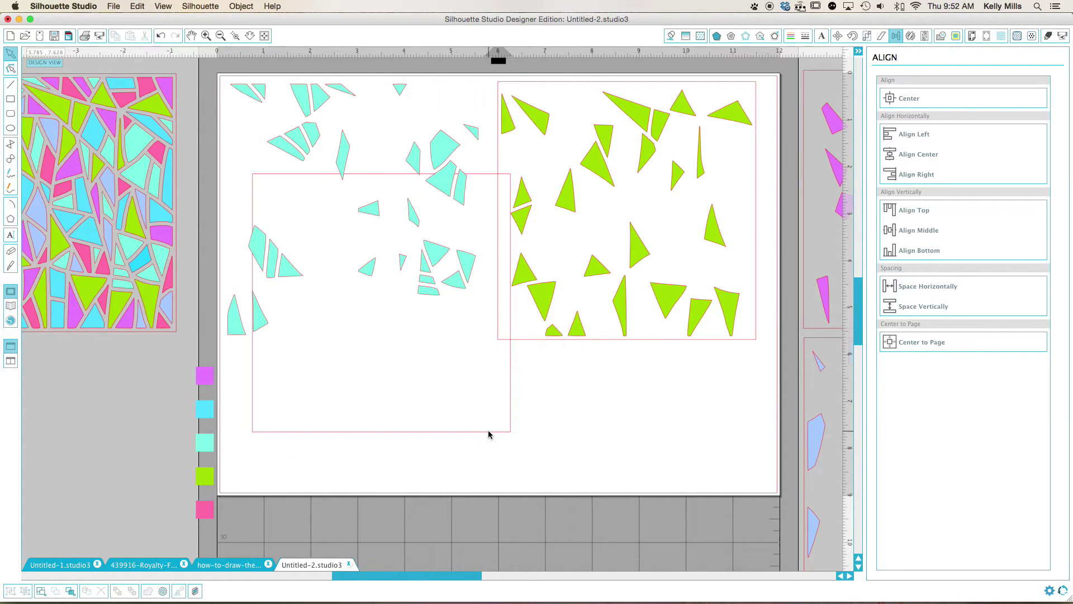
key(super+z)
key(super+z)
key(super+z)
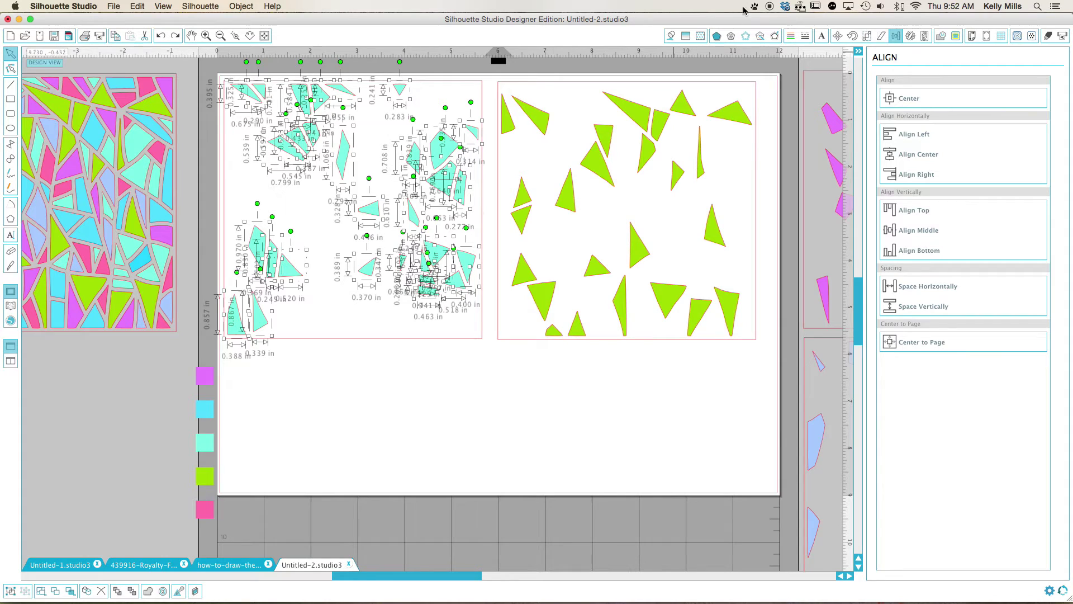
click(672, 36)
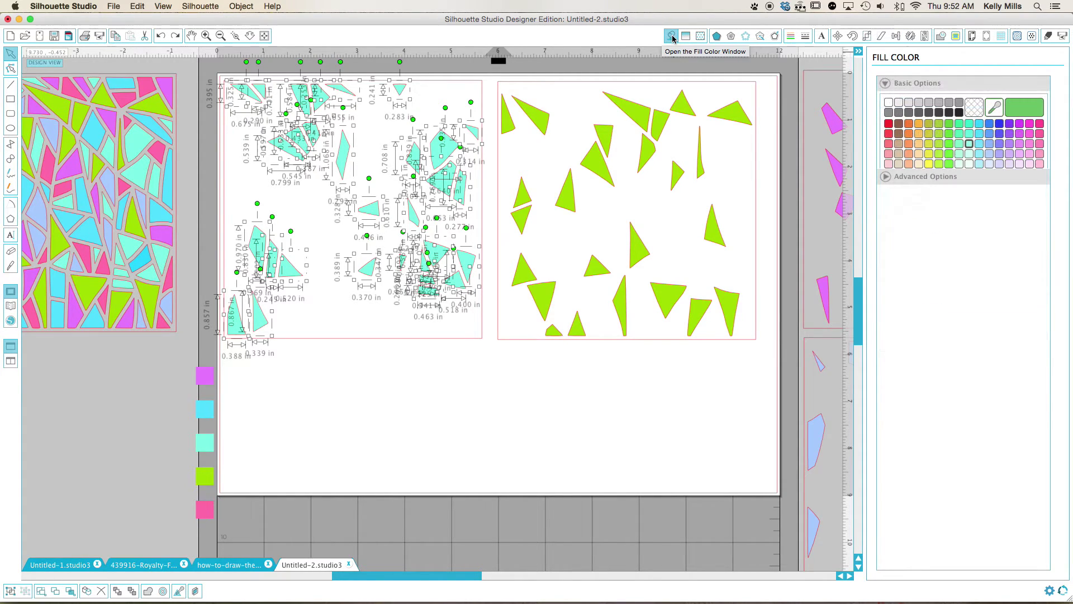
- Try a Transparent fill on the cyan pieces, undo it, then group them with Cmd+G
click(973, 108)
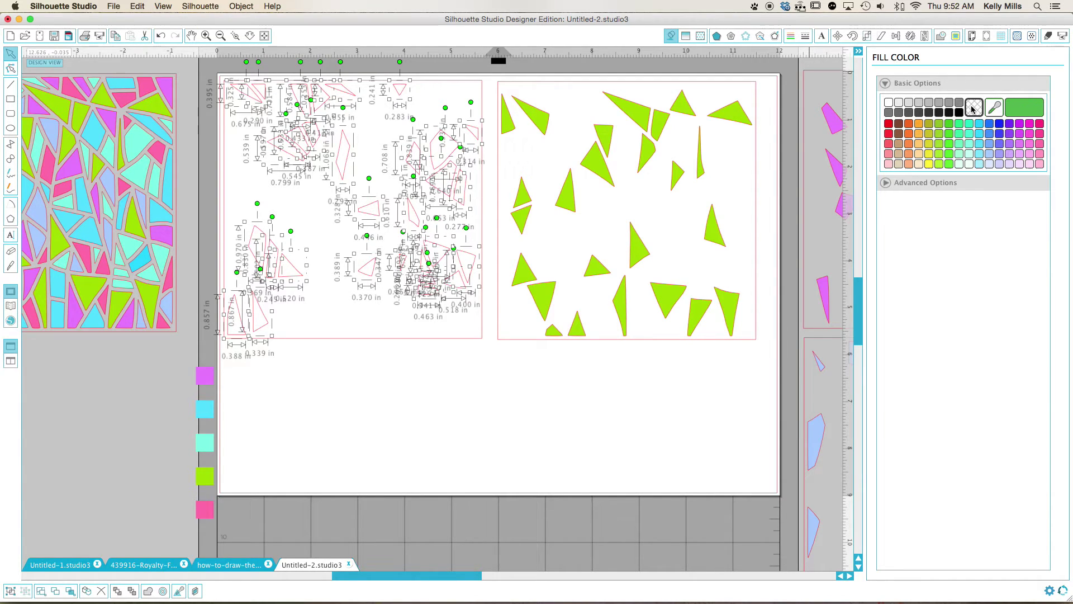
click(382, 444)
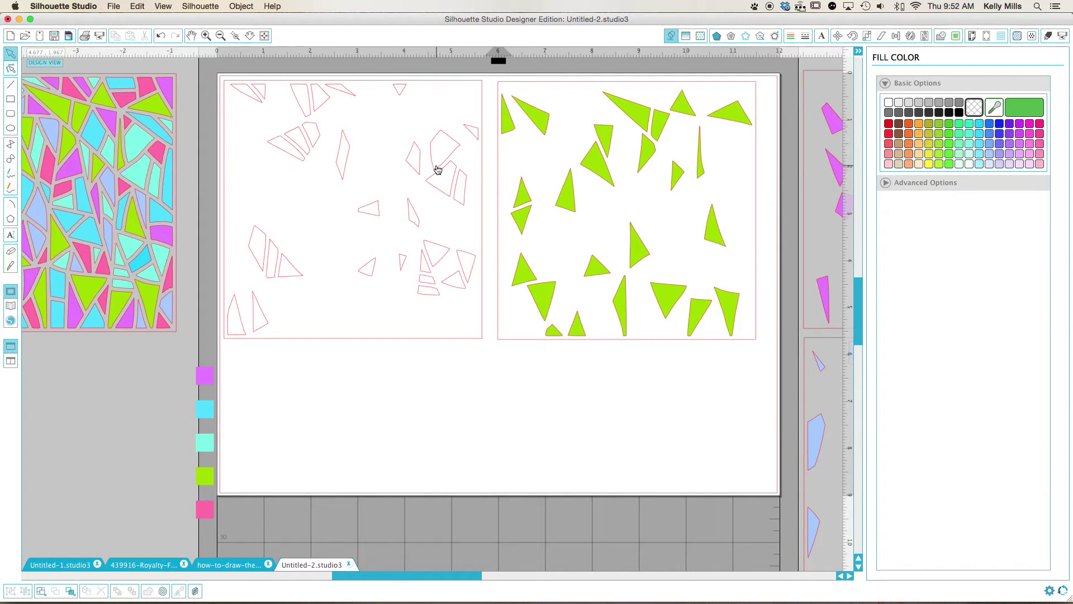
key(super+z)
key(super+z)
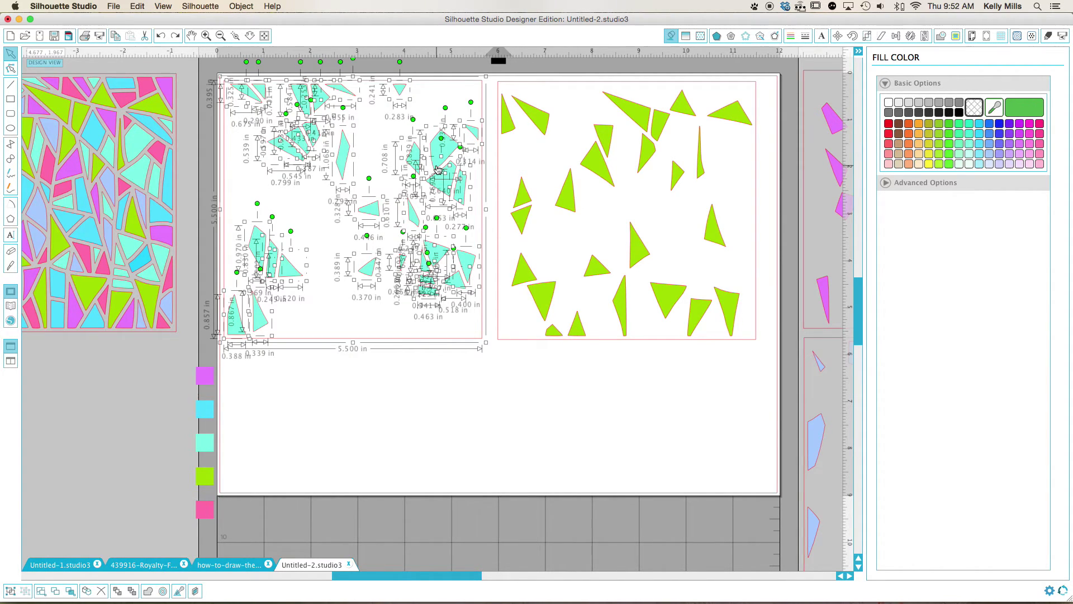
key(super+g)
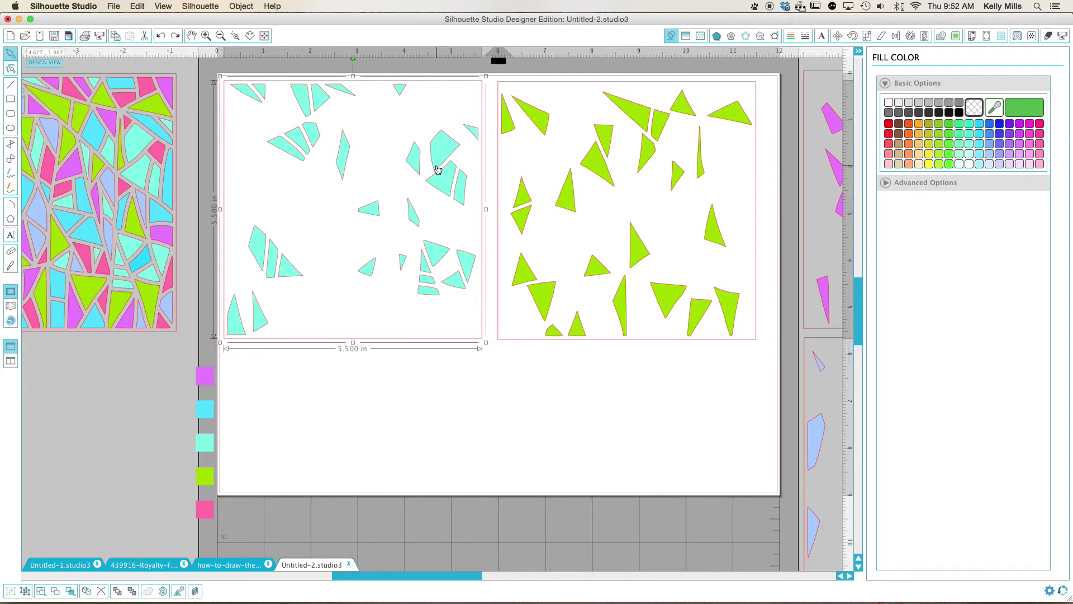
click(410, 385)
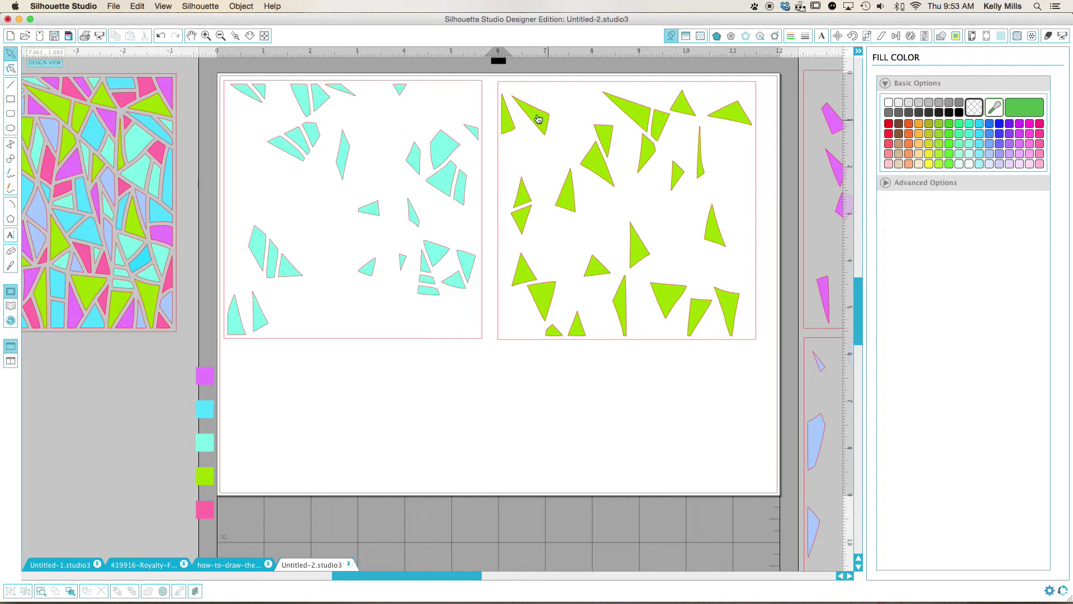
- Drag the green triangle stencil until it sits level with the cyan stencil
click(548, 85)
drag(548, 85, 546, 107)
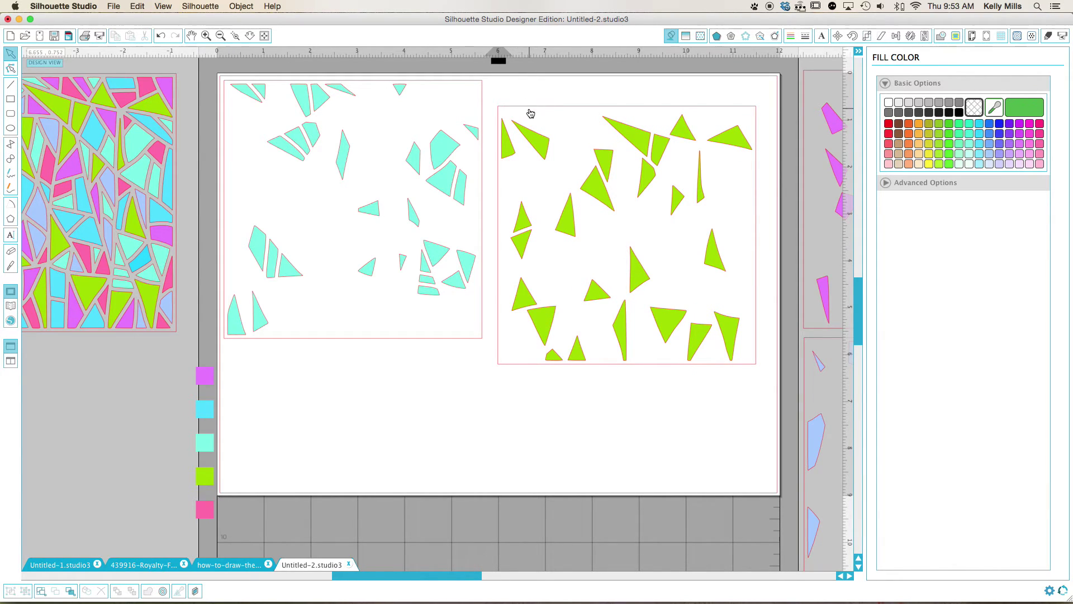
drag(533, 110, 529, 88)
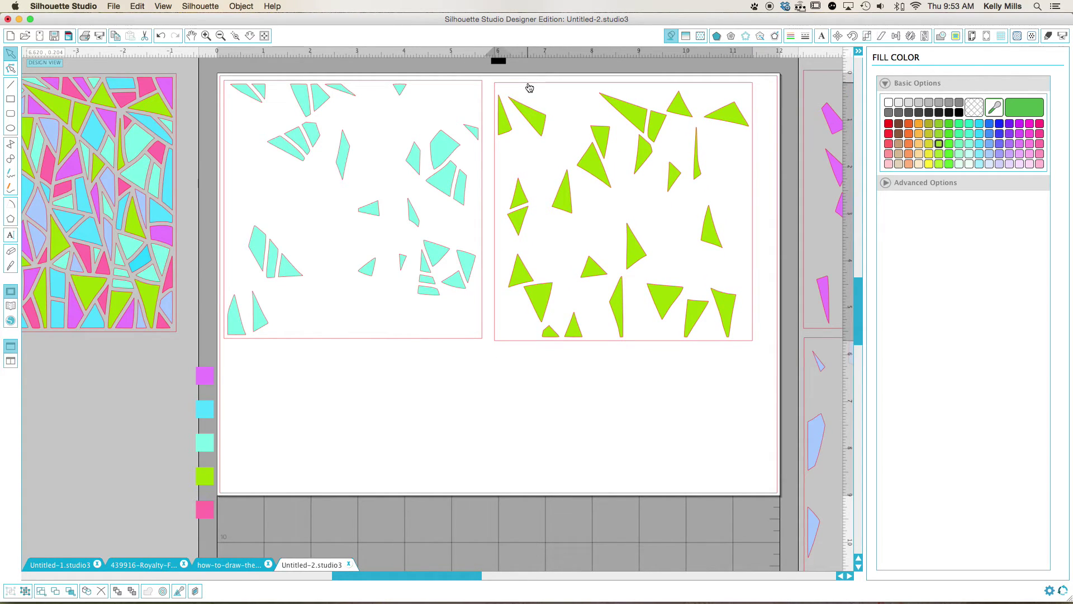
drag(529, 88, 527, 84)
click(527, 84)
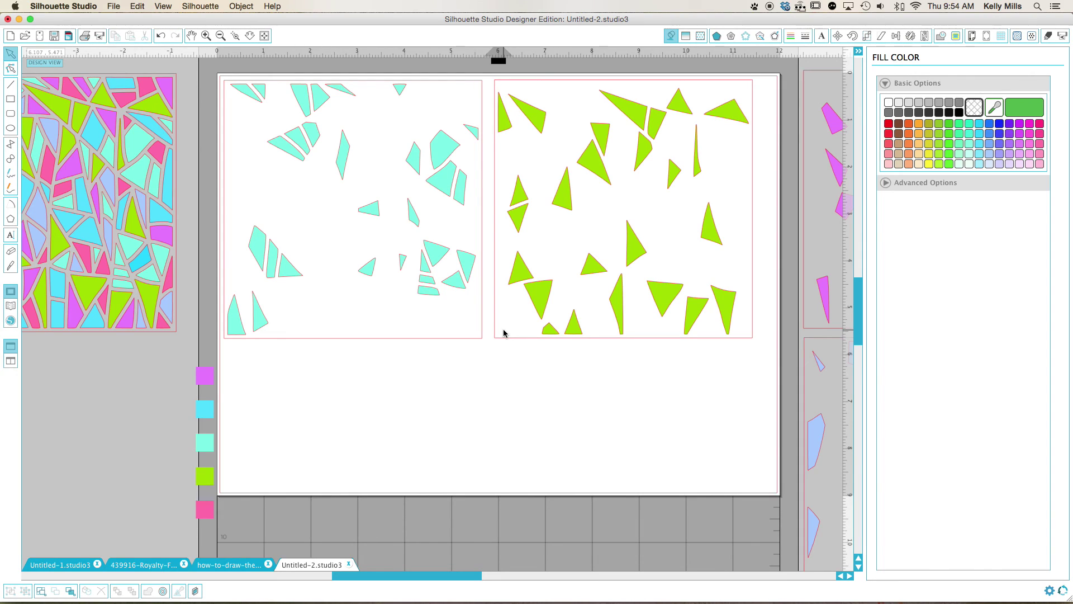
mouse_move(730, 601)
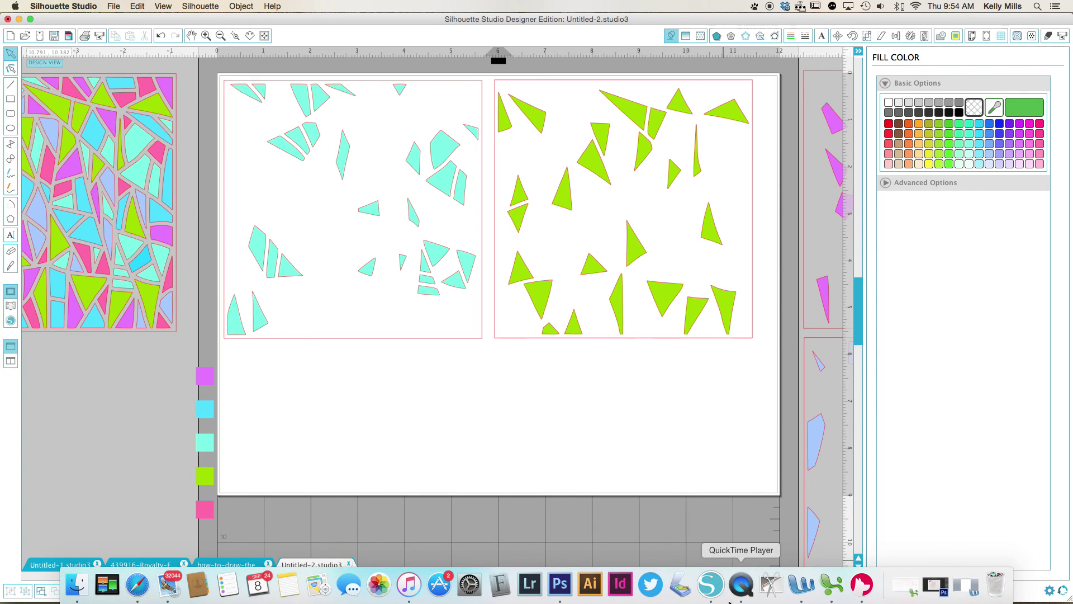